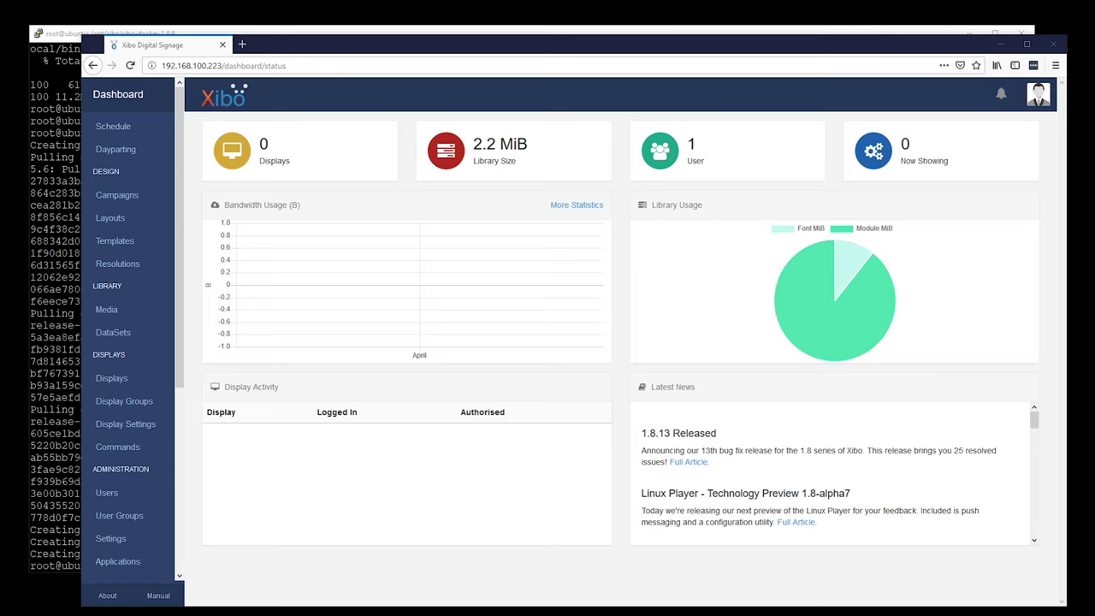
# Change the admin account's password by entering the current password and a new one, then save
pyautogui.click(1033, 98)
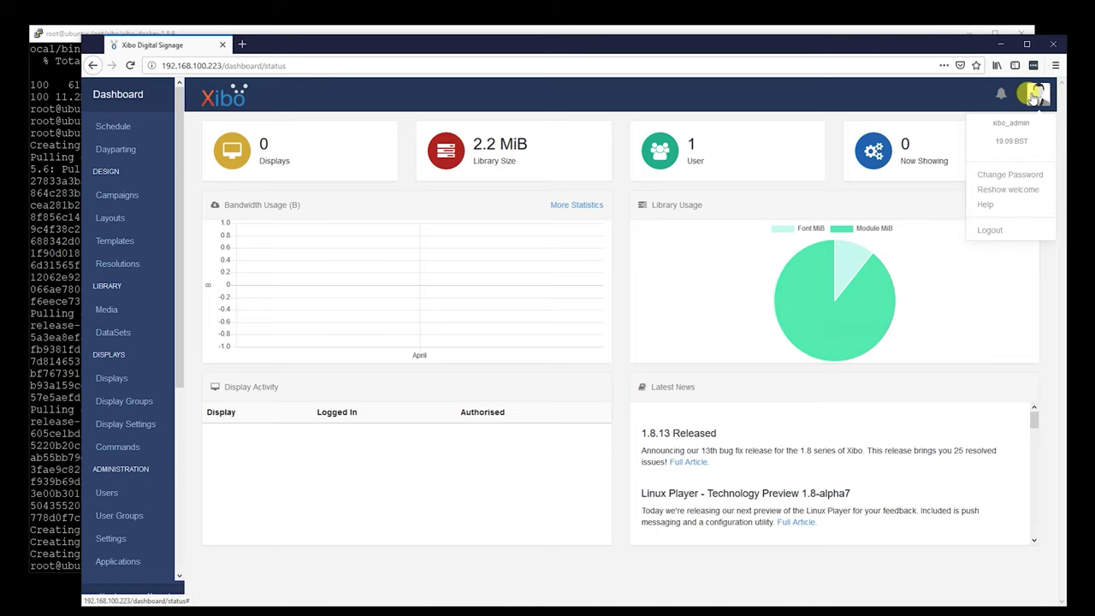
pyautogui.click(1015, 174)
pyautogui.click(515, 181)
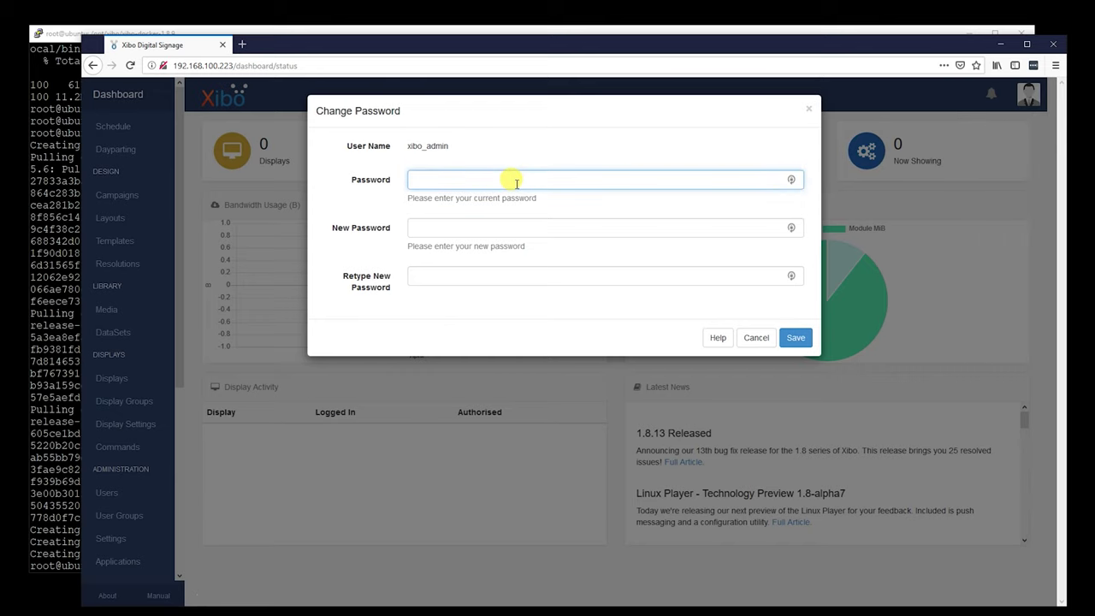
pyautogui.write('password')
pyautogui.press('Tab')
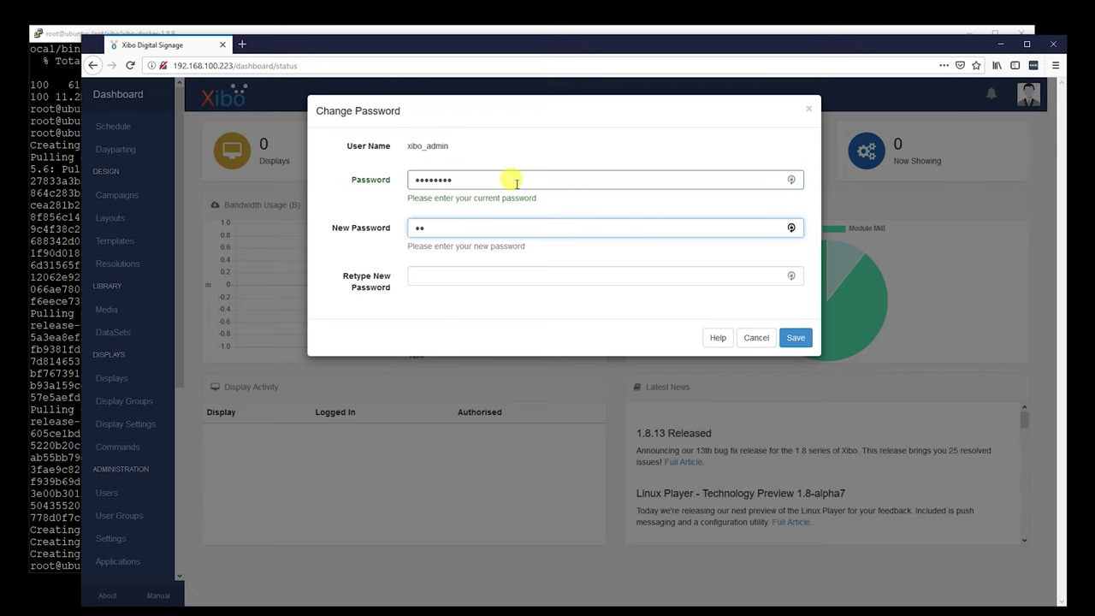
pyautogui.write('1')
pyautogui.press('Tab')
pyautogui.write('newpassword1')
pyautogui.click(795, 337)
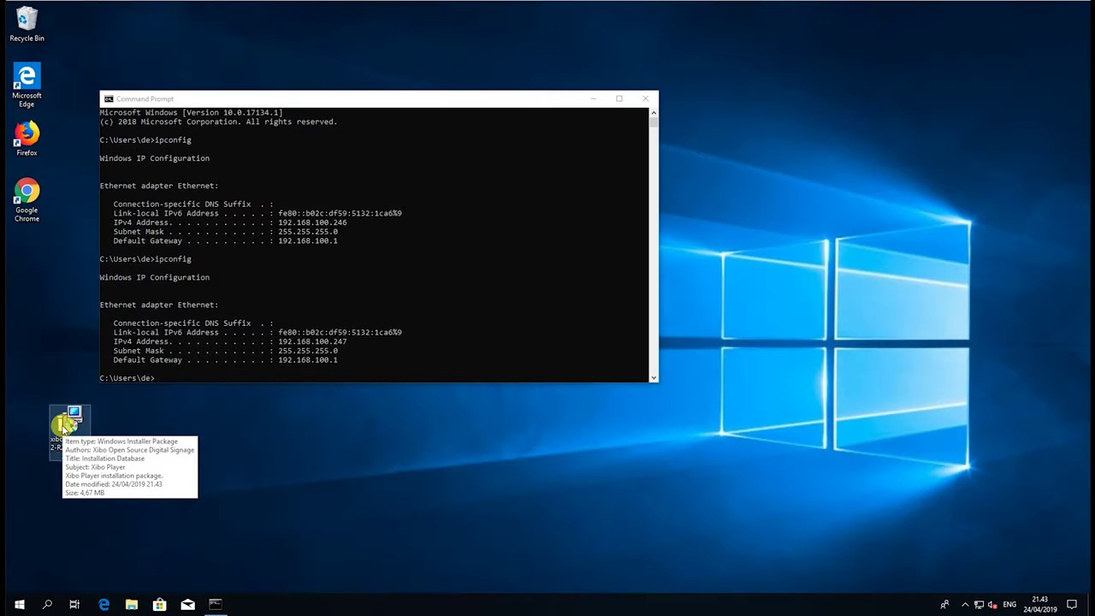
# Install Xibo Player in the default folder with the licence accepted and the readme unticked
pyautogui.doubleClick(64, 425)
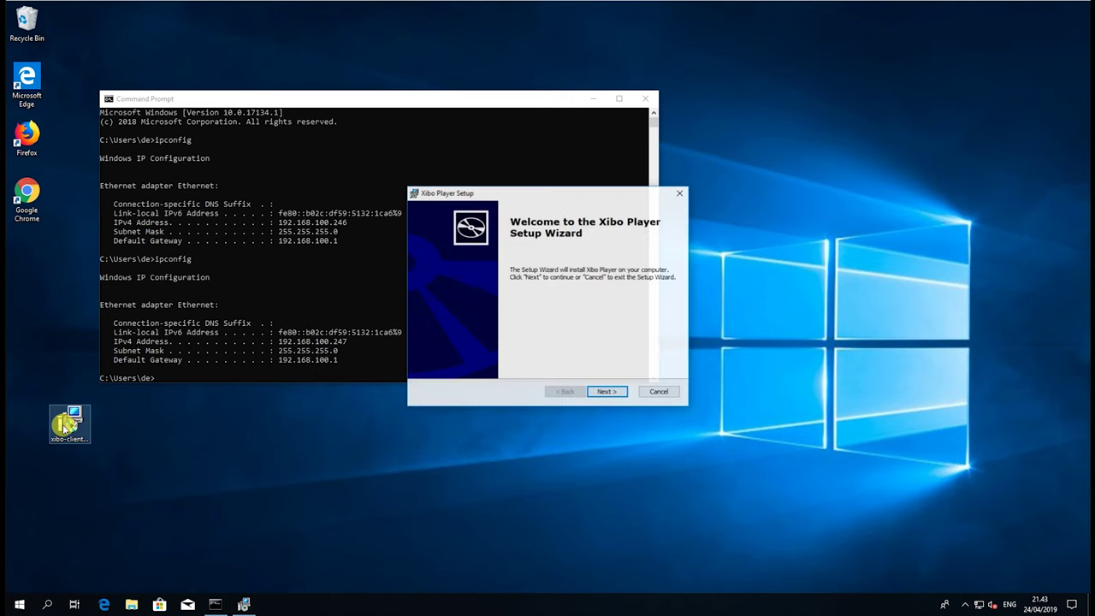
pyautogui.click(607, 392)
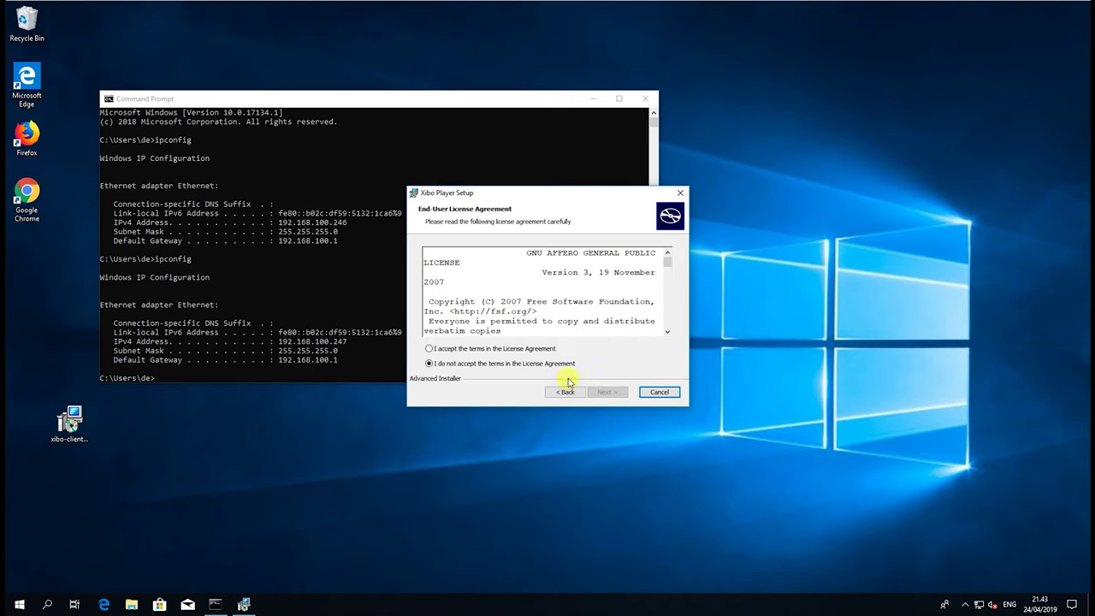
pyautogui.click(517, 349)
pyautogui.click(609, 394)
pyautogui.click(609, 393)
pyautogui.click(611, 392)
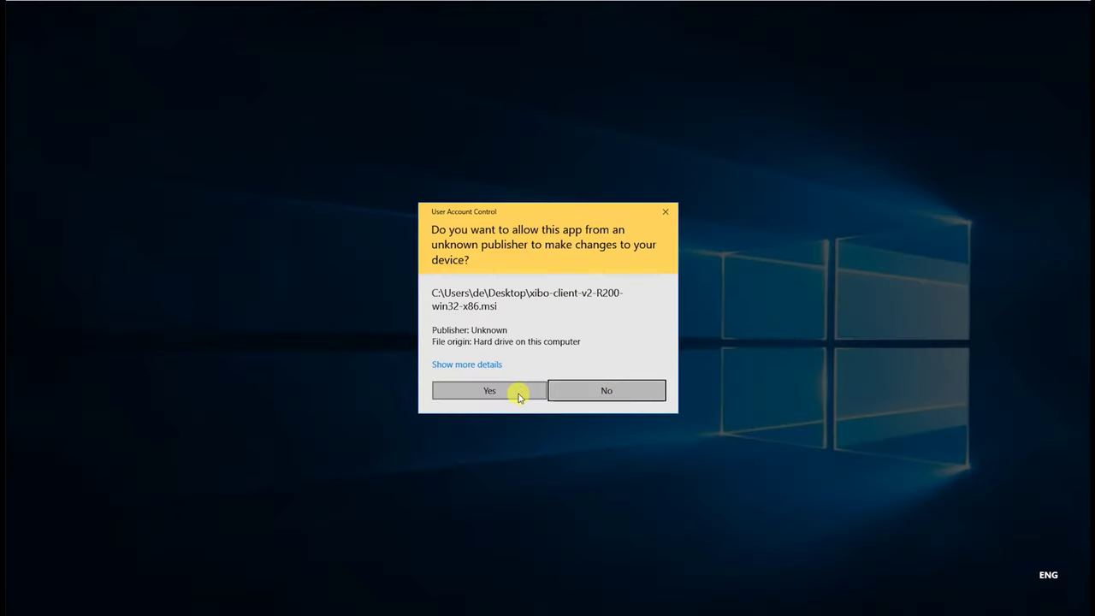
pyautogui.click(516, 391)
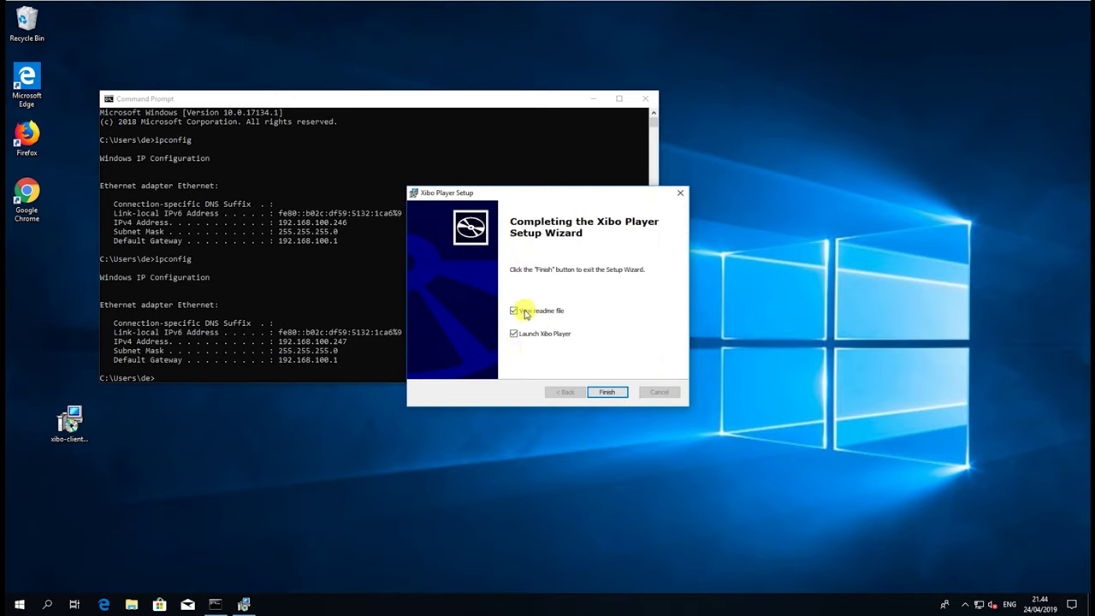
pyautogui.click(514, 310)
pyautogui.click(606, 393)
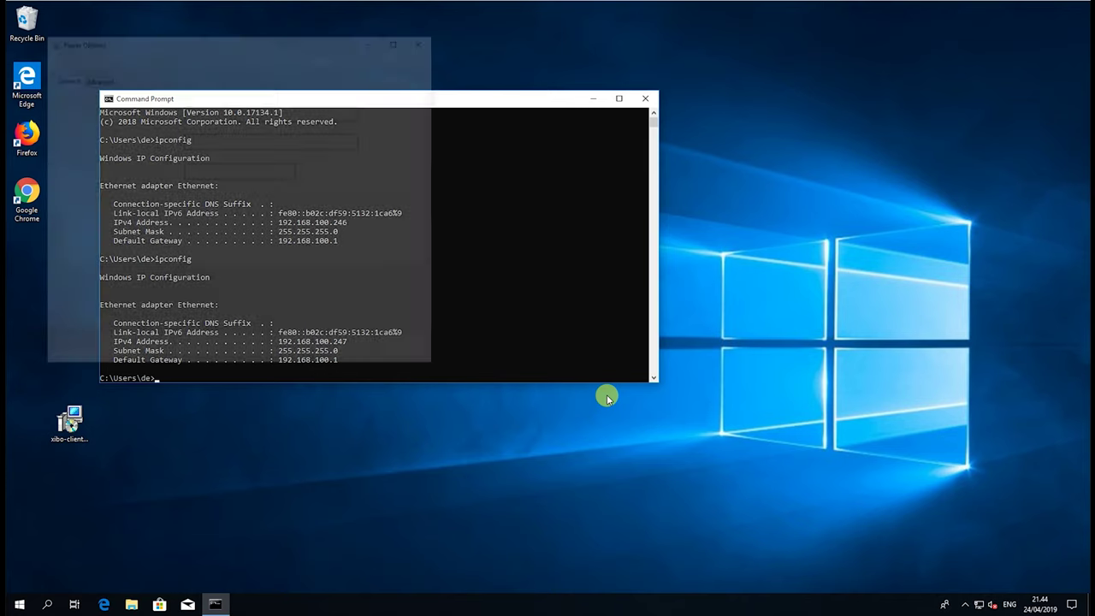
pyautogui.moveTo(279, 113); pyautogui.dragTo(213, 112)
pyautogui.click(212, 111)
pyautogui.hotkey('shift', 'End')
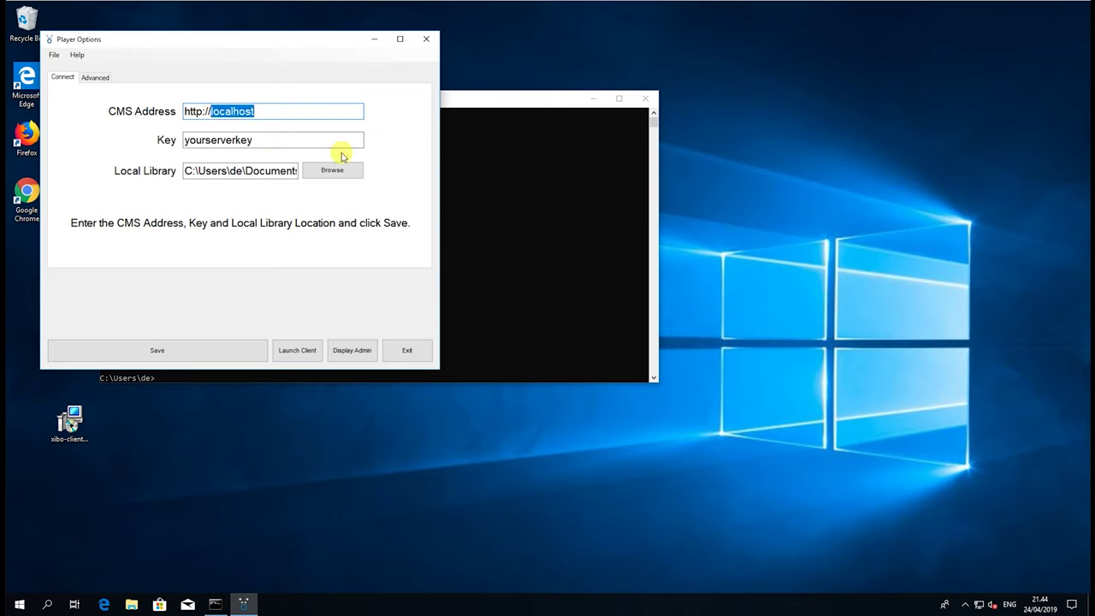
pyautogui.write('192.168.100.223')
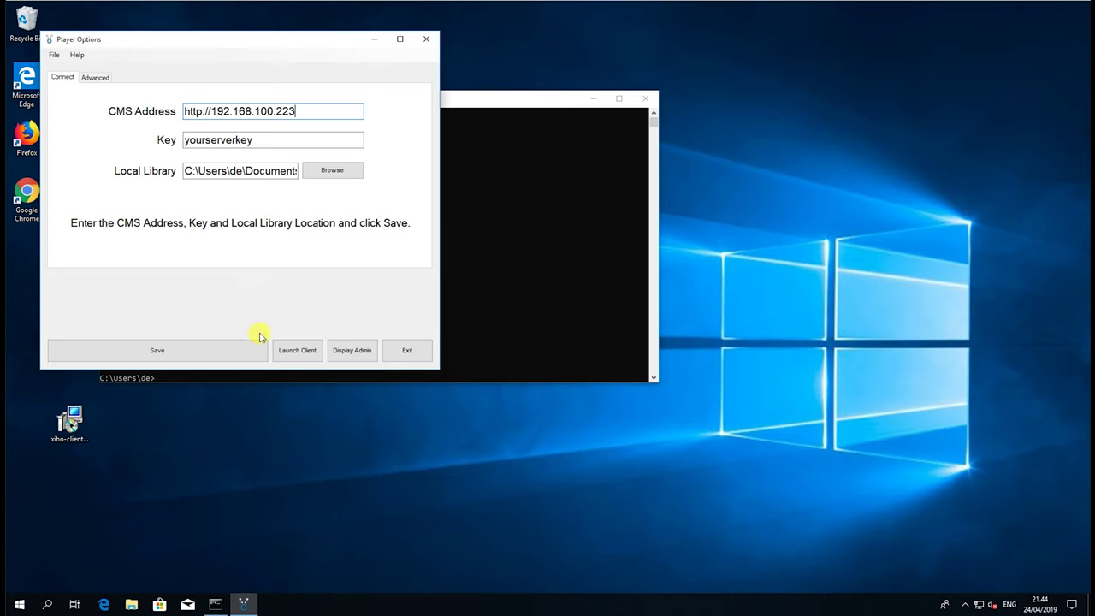
pyautogui.click(237, 355)
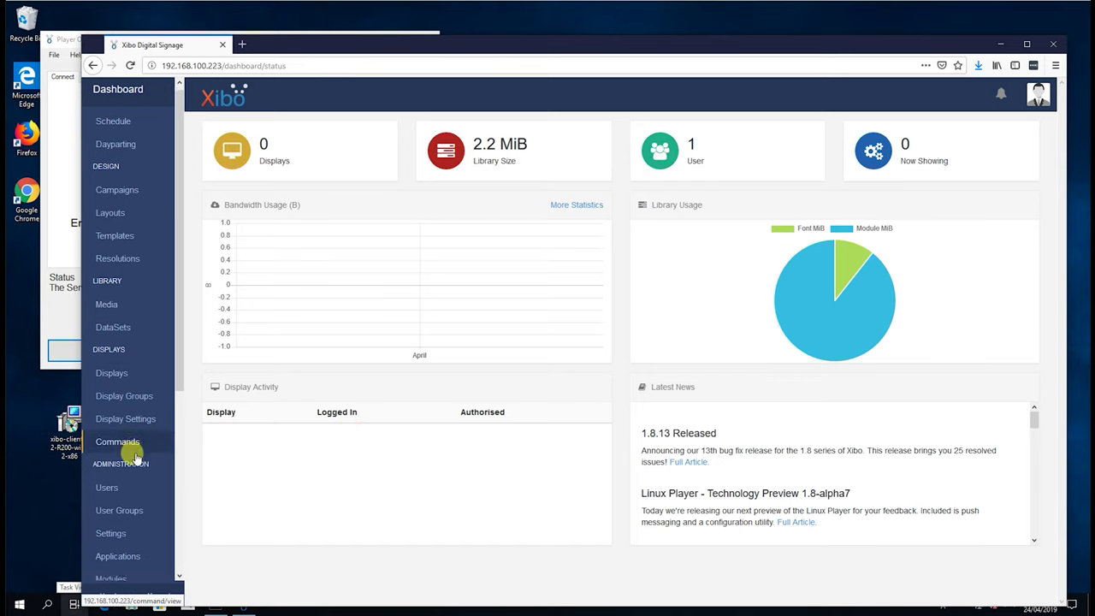
# Copy the CMS Secret Key from the server's CMS Settings page
pyautogui.scroll(-1, 141, 432)
pyautogui.click(128, 484)
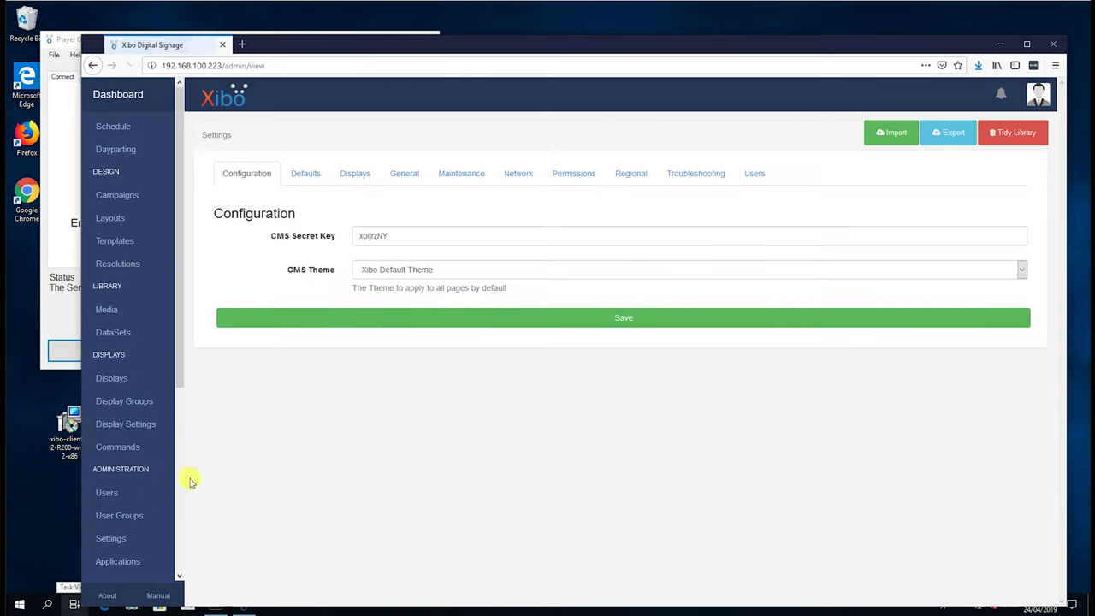
pyautogui.doubleClick(390, 231)
pyautogui.hotkey('ctrl', 'c')
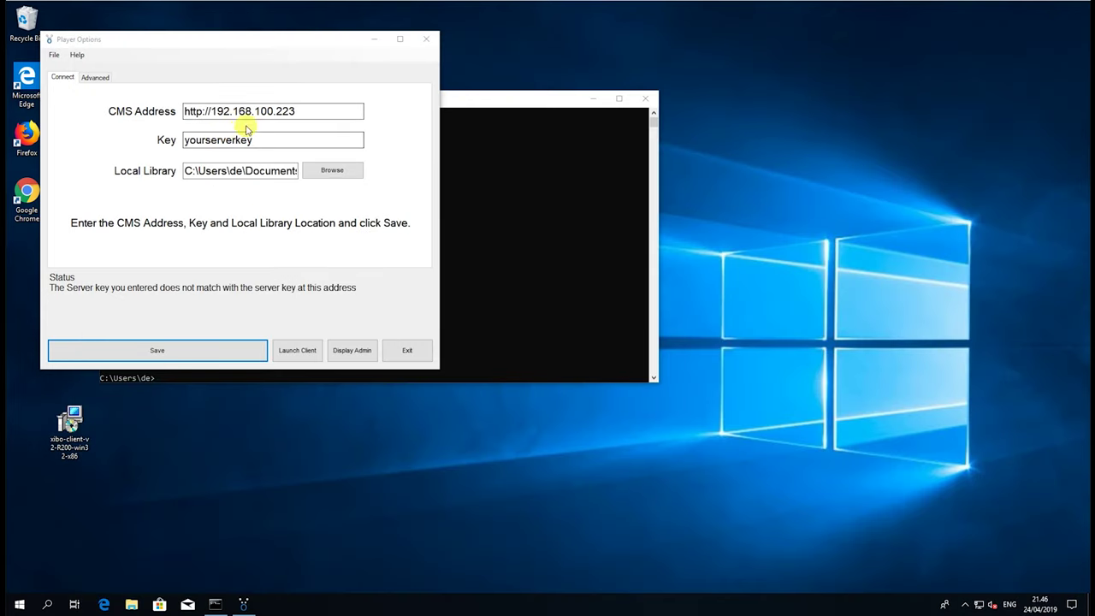
# Replace the placeholder key with the pasted CMS secret key and save to register the display
pyautogui.click(248, 139)
pyautogui.doubleClick(248, 139)
pyautogui.hotkey('ctrl', 'v')
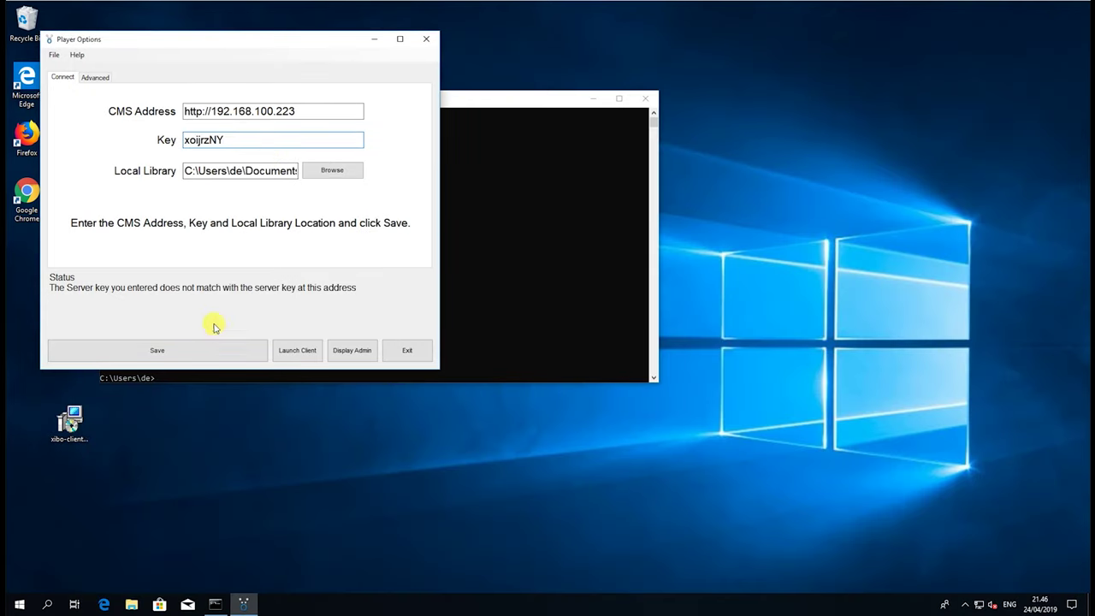
pyautogui.click(198, 353)
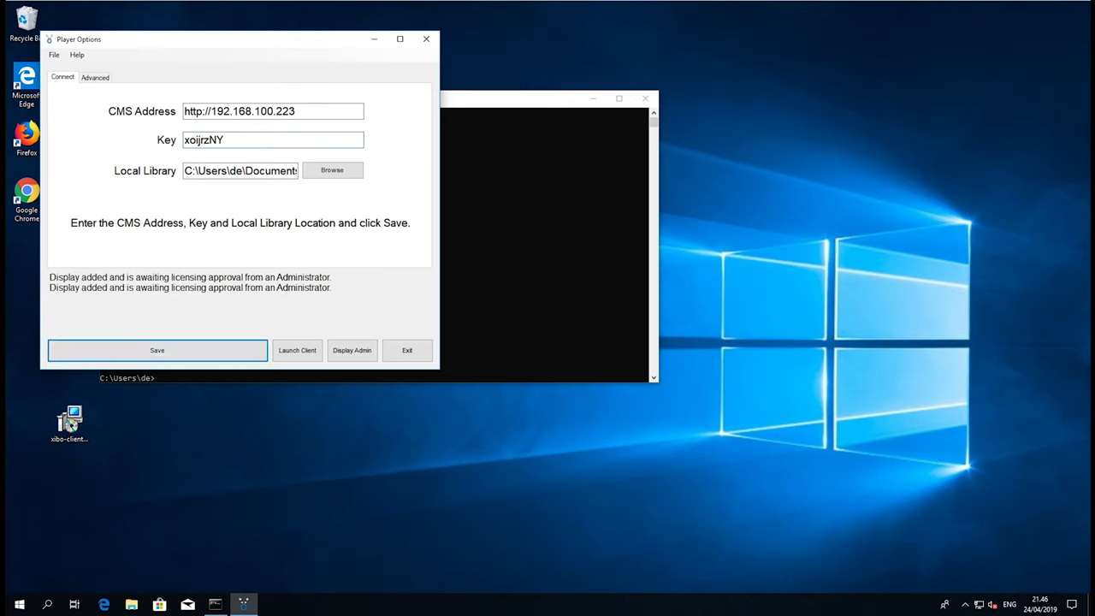
# Copy the Hardware Key from display DESKTOP-MF1BTF3's edit form, then save the form
pyautogui.click(1016, 283)
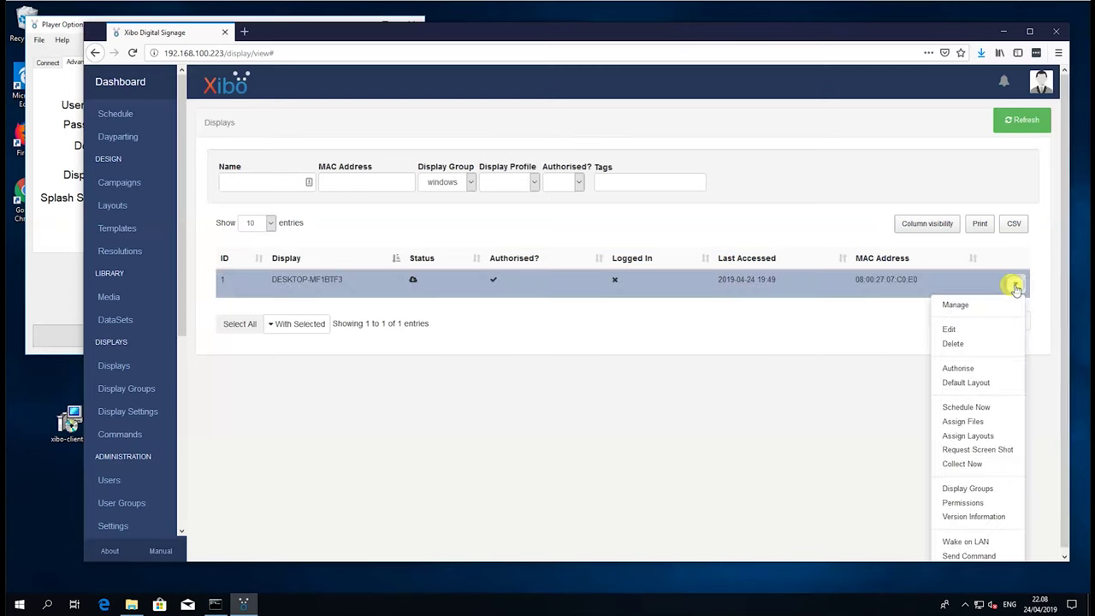
pyautogui.click(949, 331)
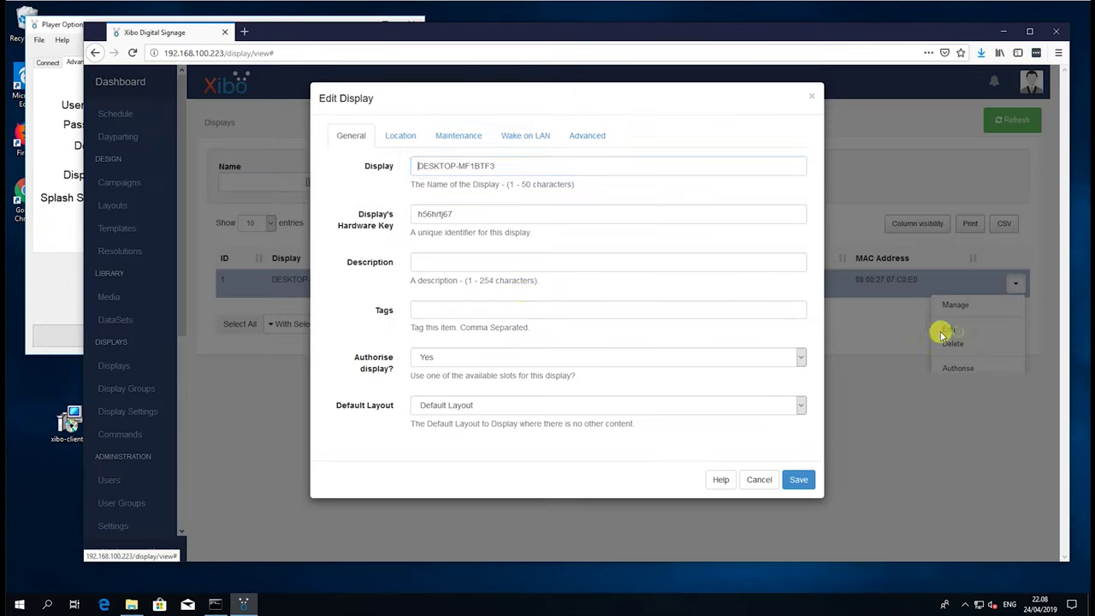
pyautogui.click(463, 220)
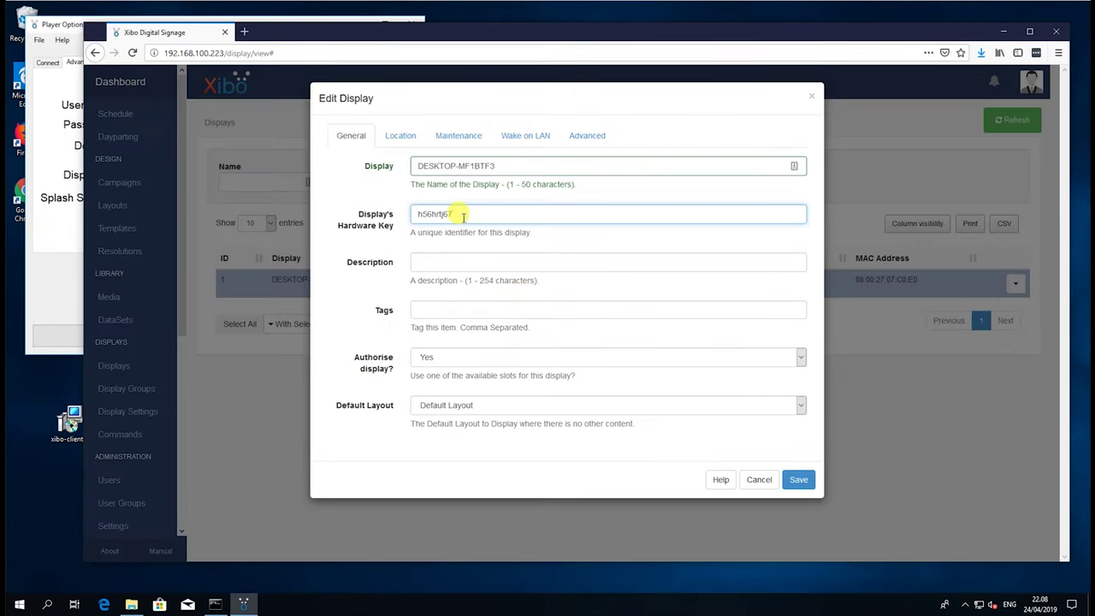
pyautogui.click(798, 479)
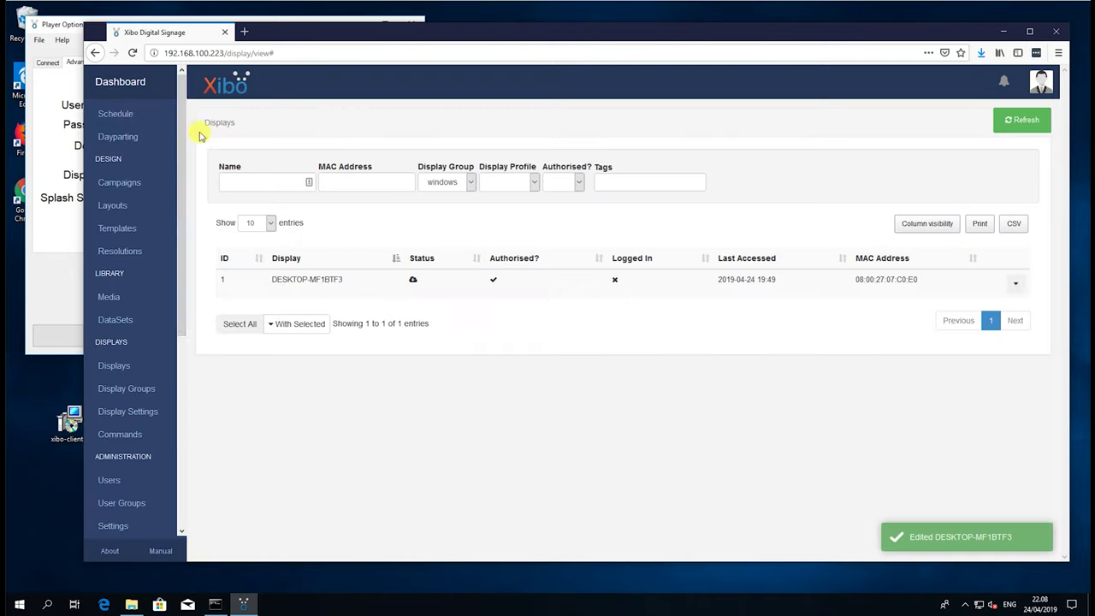
# Paste the hardware key as the player's Display ID, save, and launch the client
pyautogui.click(48, 242)
pyautogui.click(180, 177)
pyautogui.hotkey('ctrl', 'a')
pyautogui.write('h56hrtj67')
pyautogui.click(168, 339)
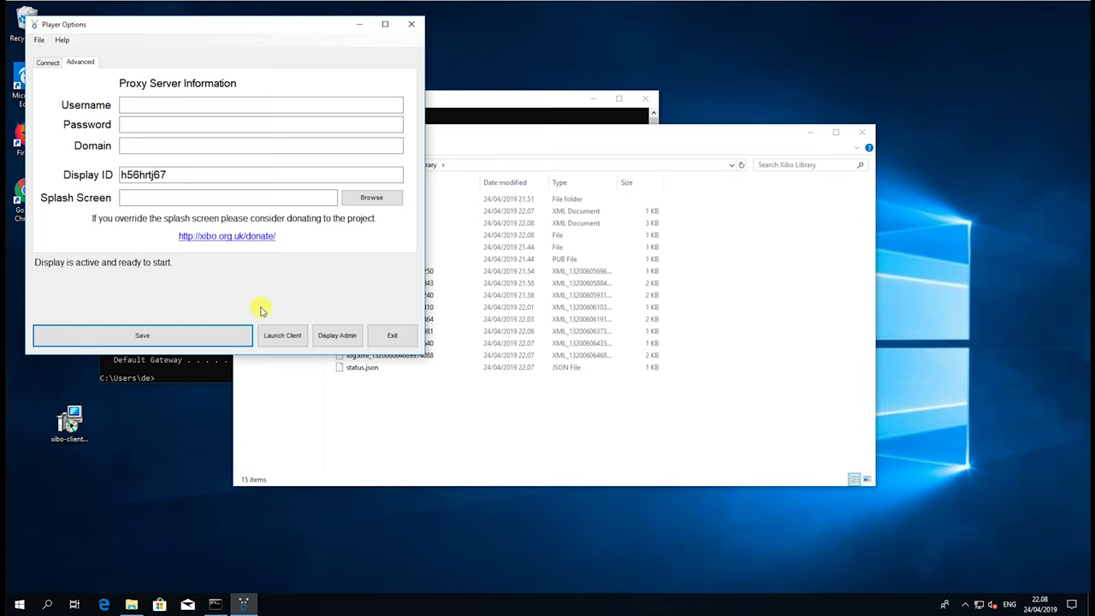
pyautogui.click(270, 337)
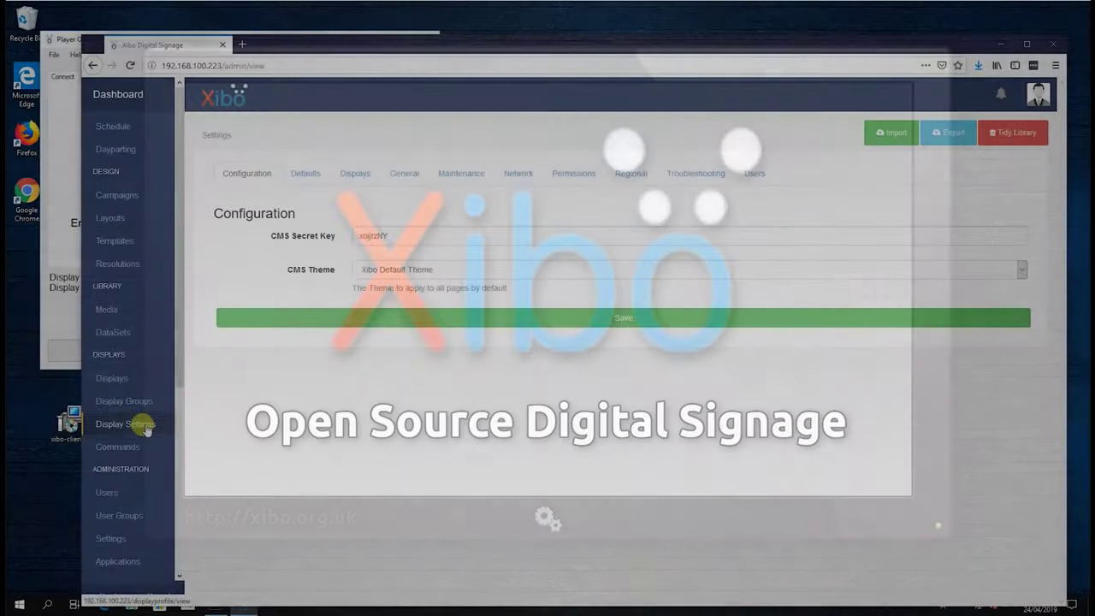
# Add a non-dynamic display group named 'windows' on the Display Groups page
pyautogui.click(145, 428)
pyautogui.click(142, 409)
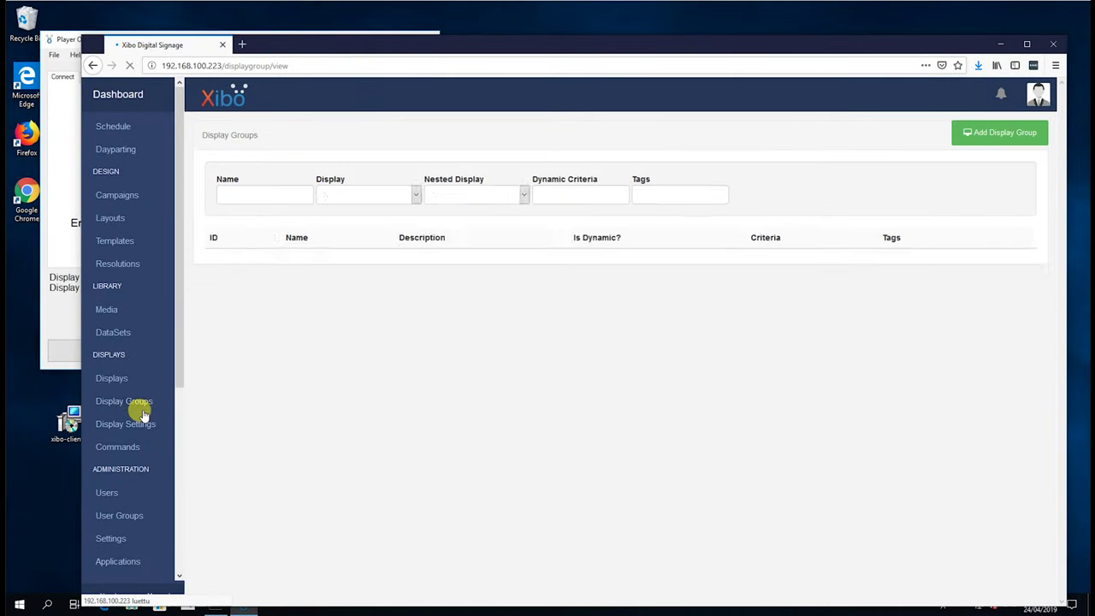
pyautogui.click(1022, 141)
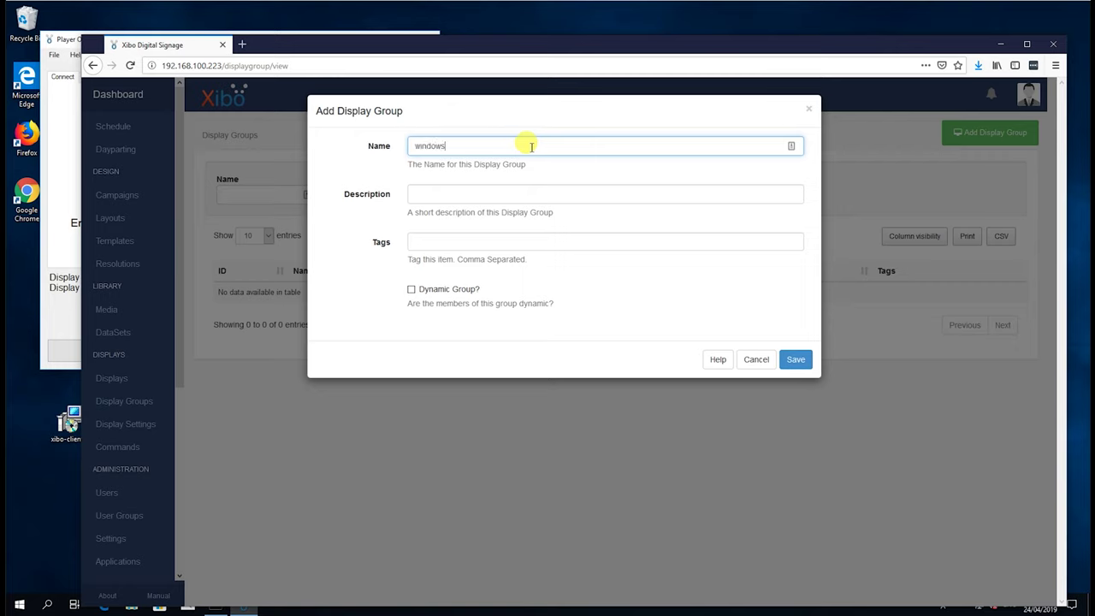
pyautogui.click(796, 360)
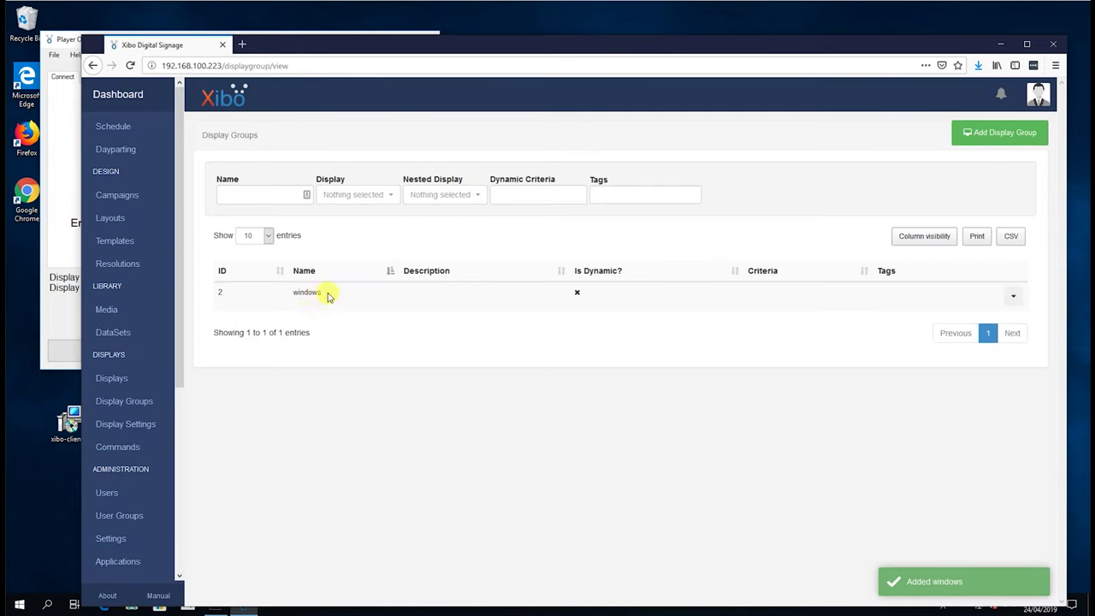
pyautogui.click(1010, 296)
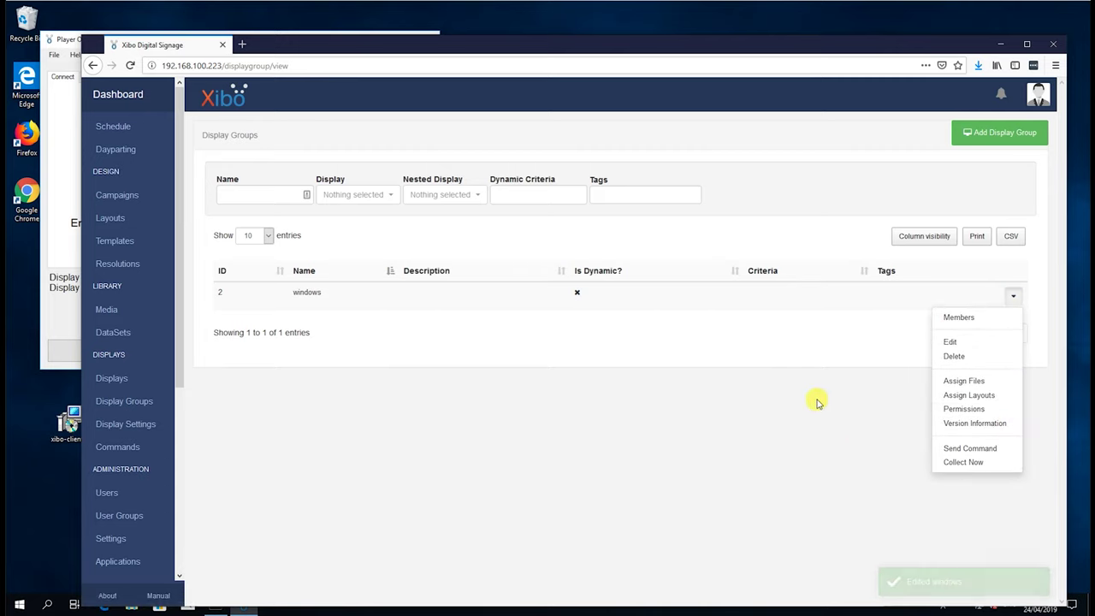
# Tick DESKTOP-MF1BTF3 in the windows group's Members list and save the membership
pyautogui.click(960, 316)
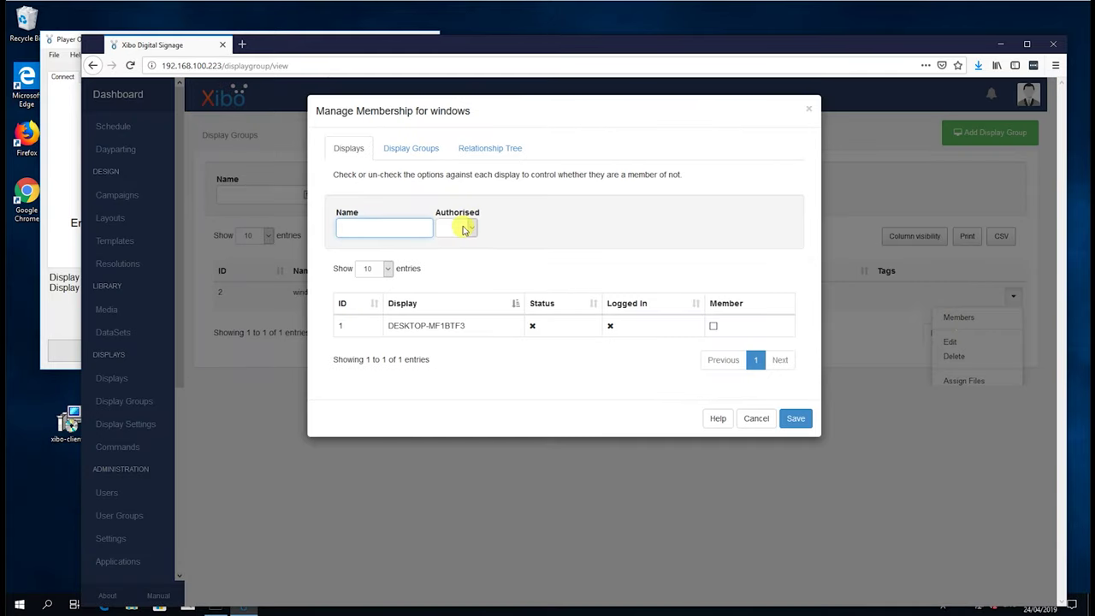
pyautogui.click(499, 326)
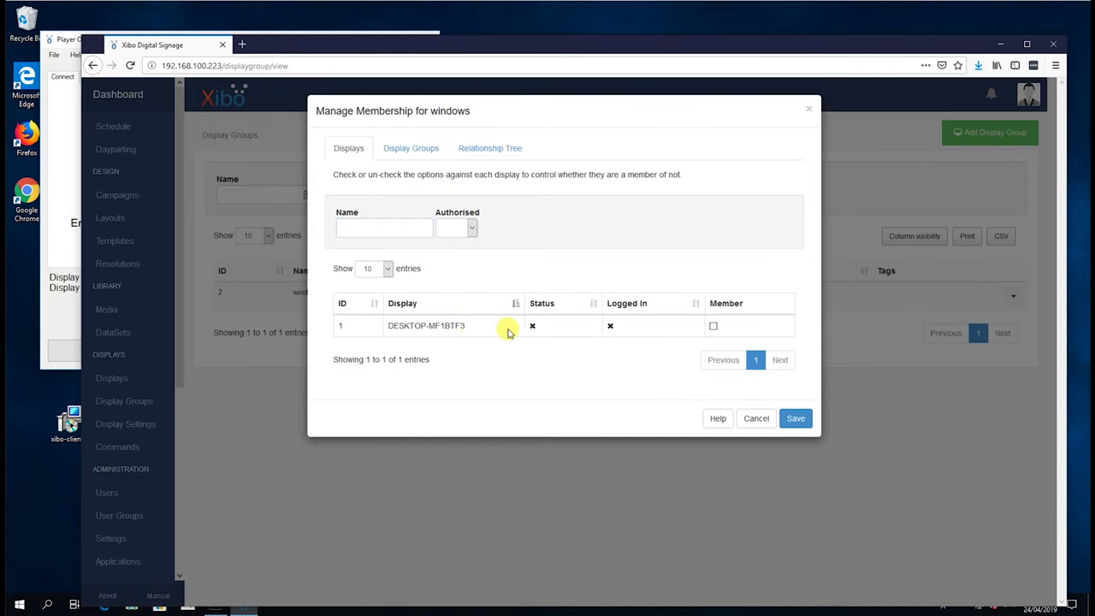
pyautogui.click(714, 327)
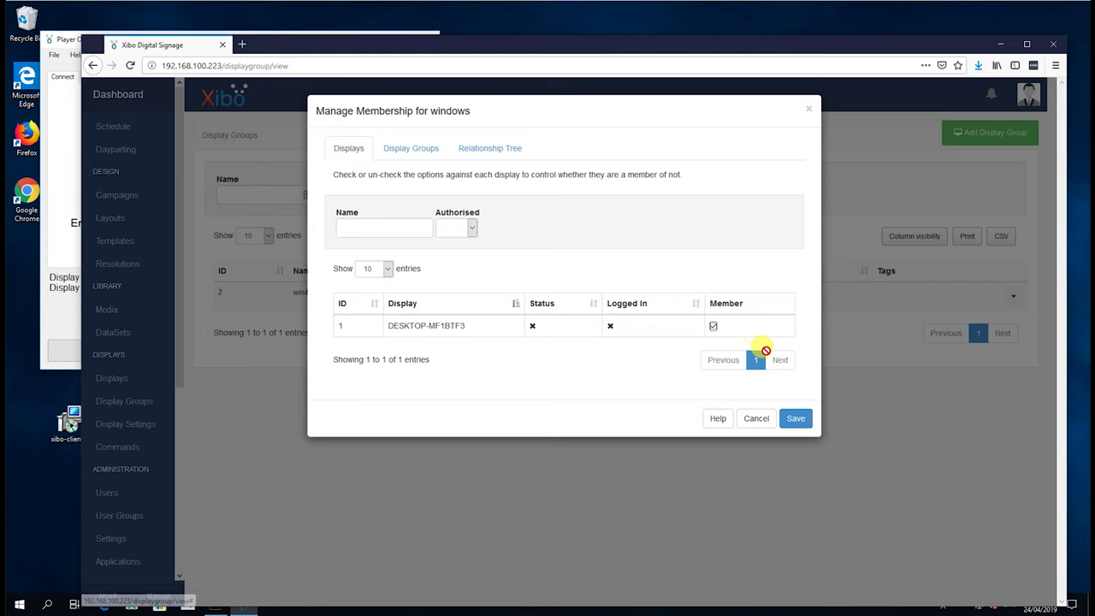
pyautogui.doubleClick(457, 325)
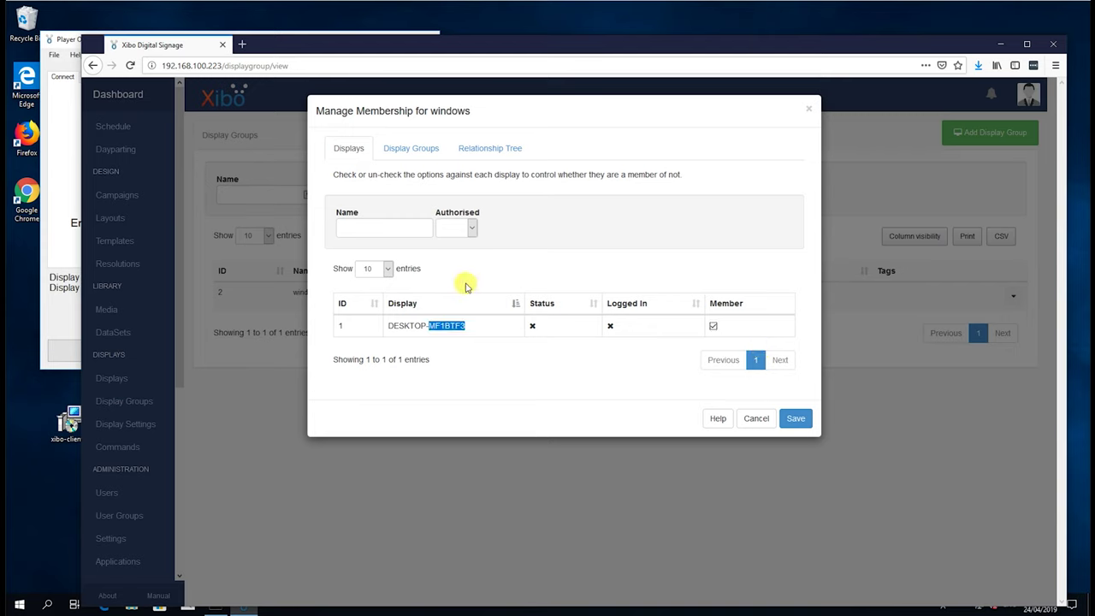
pyautogui.click(472, 229)
pyautogui.click(472, 230)
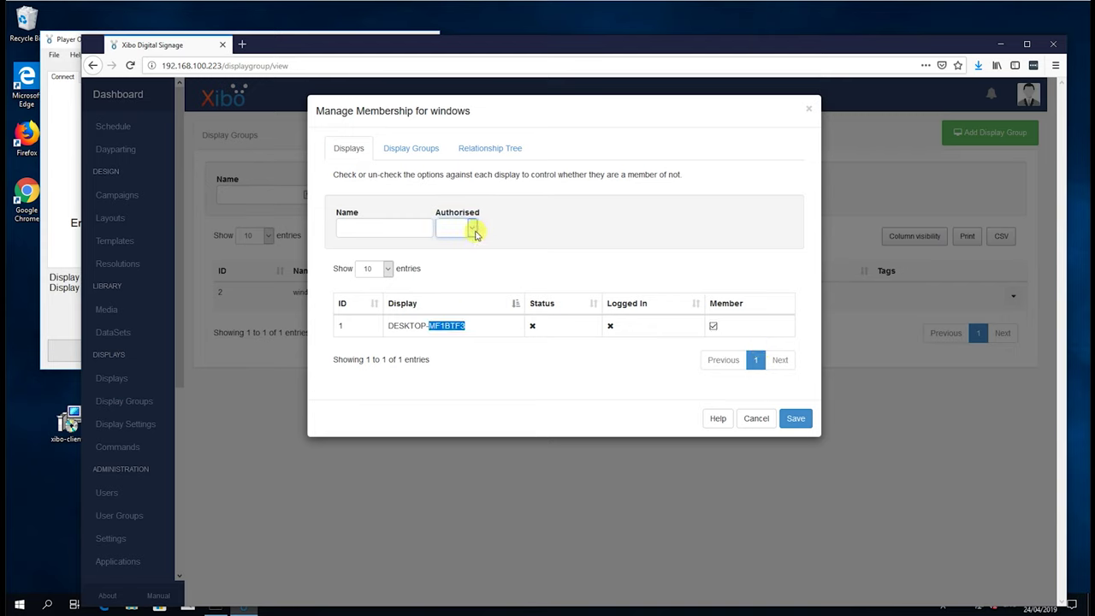
pyautogui.click(419, 150)
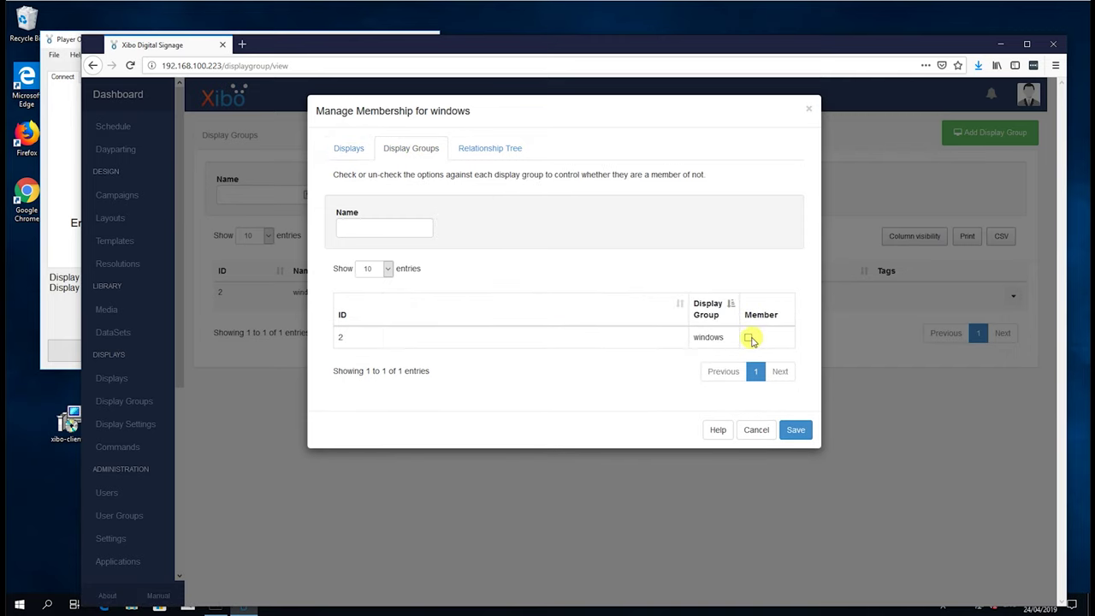
pyautogui.click(506, 157)
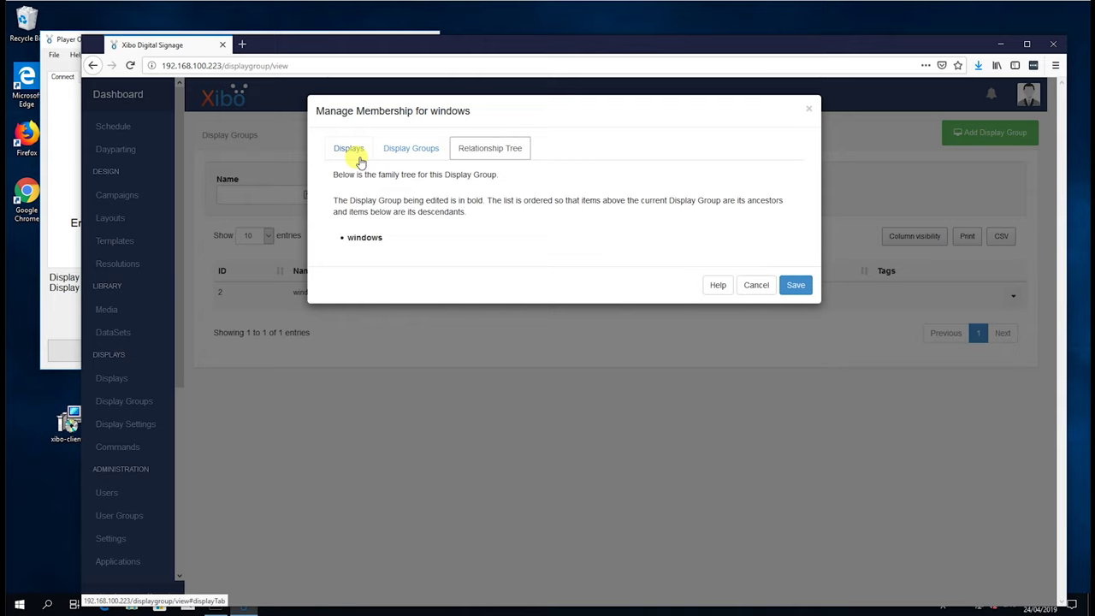
pyautogui.click(350, 154)
pyautogui.click(797, 419)
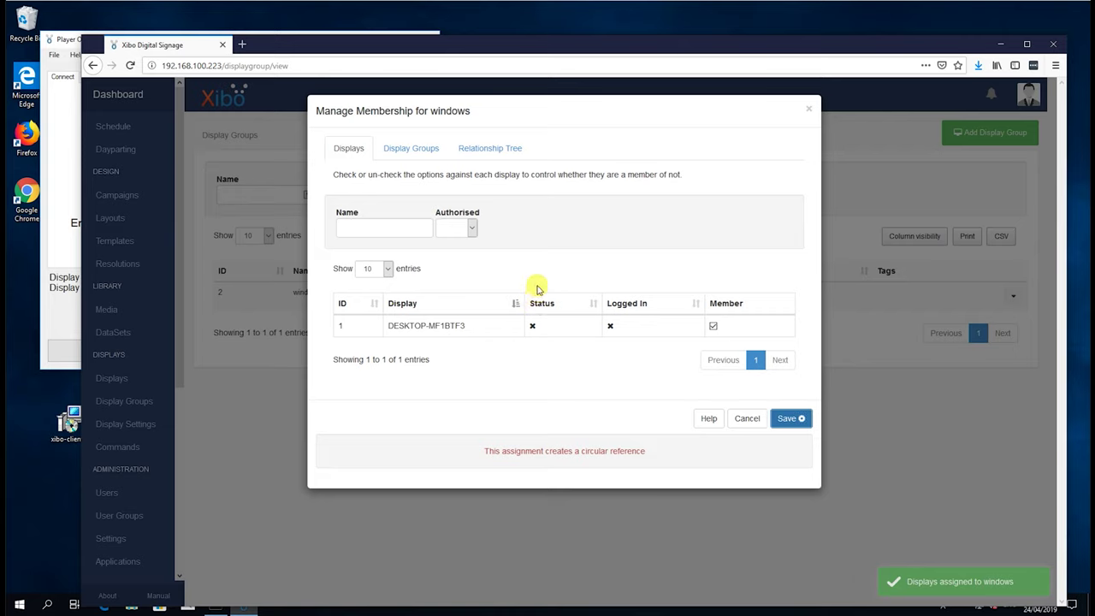
# Filter members to authorised displays, save the windows membership again, and close the dialog
pyautogui.click(473, 229)
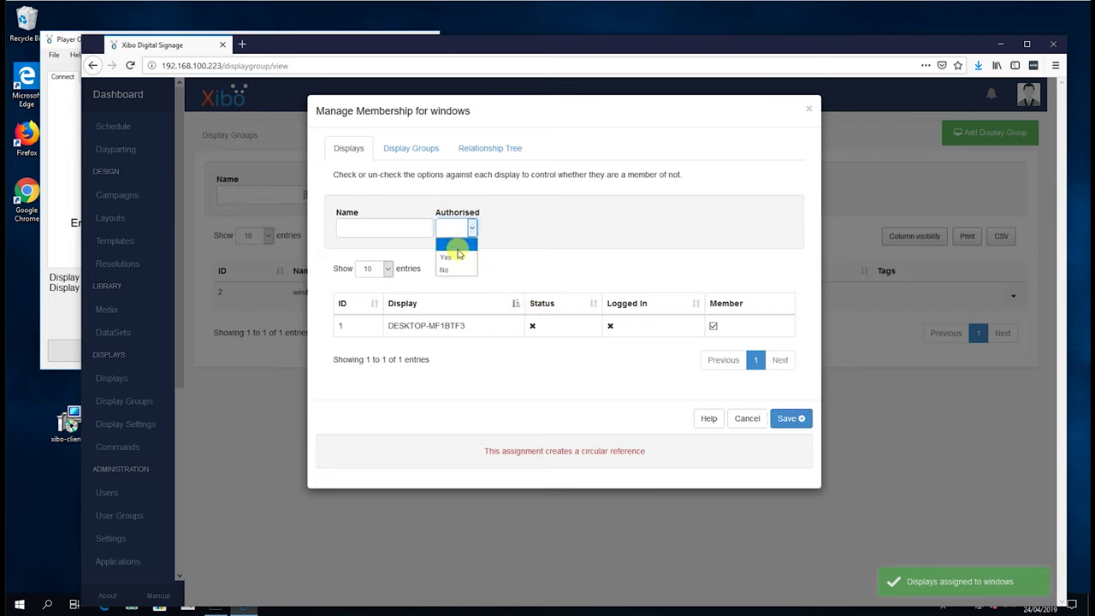
pyautogui.click(455, 251)
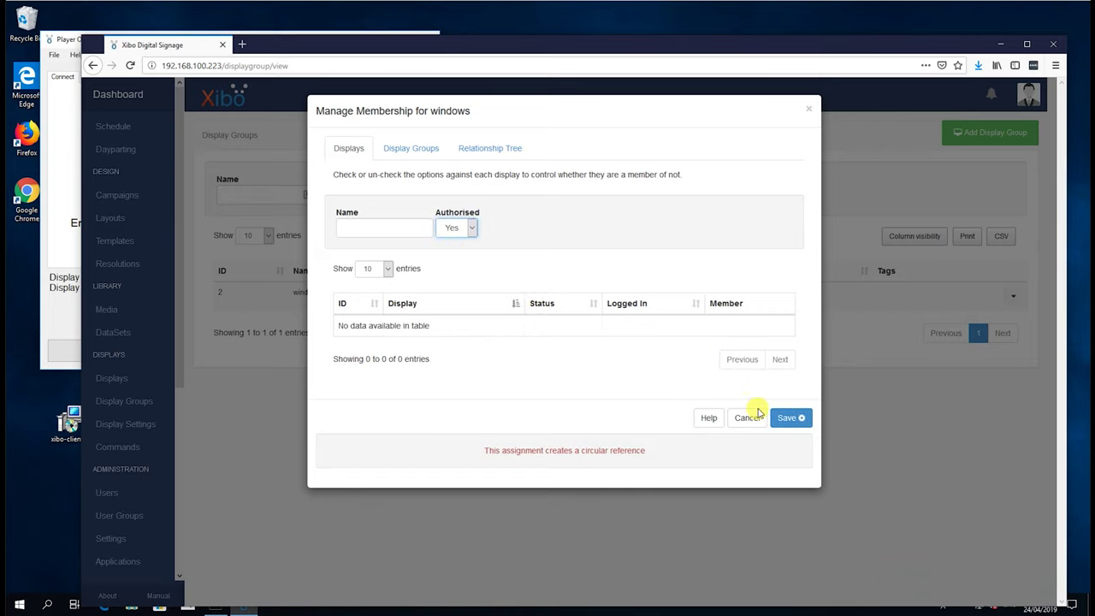
pyautogui.click(787, 420)
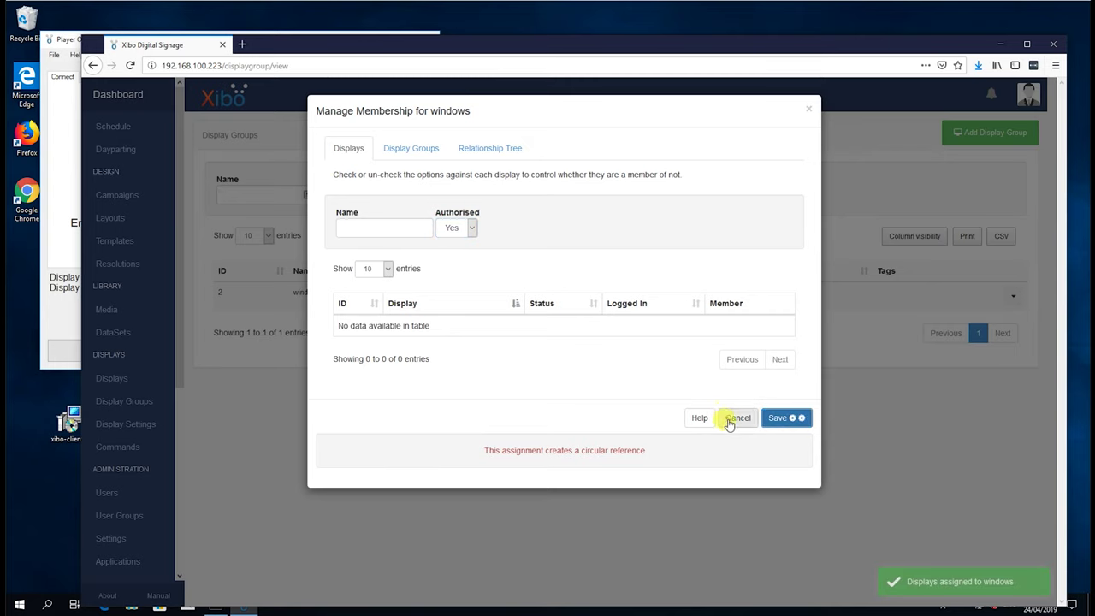
pyautogui.click(417, 148)
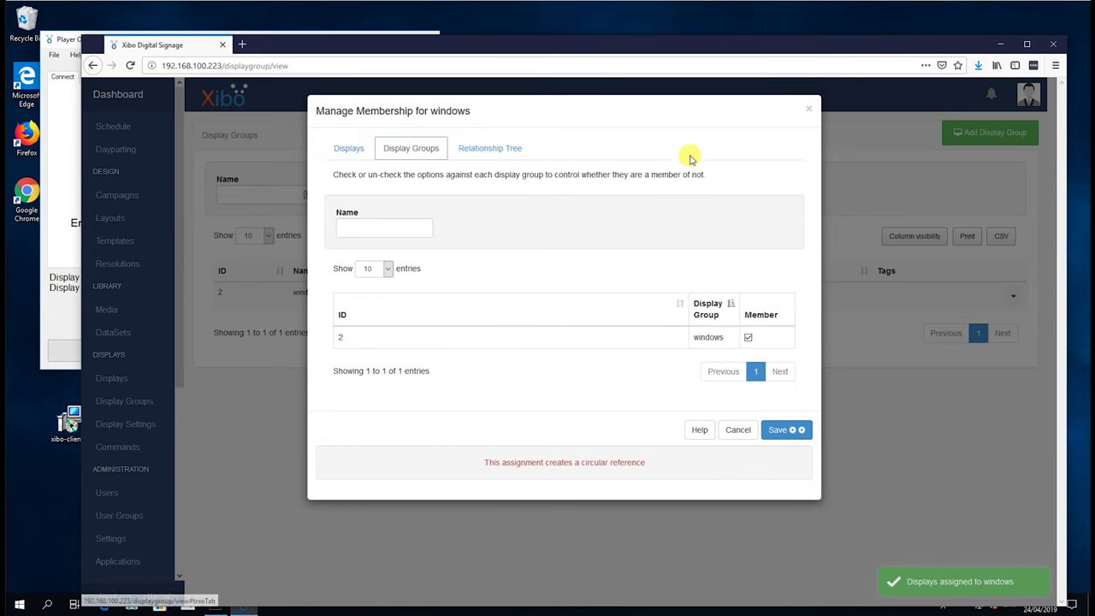
pyautogui.click(808, 109)
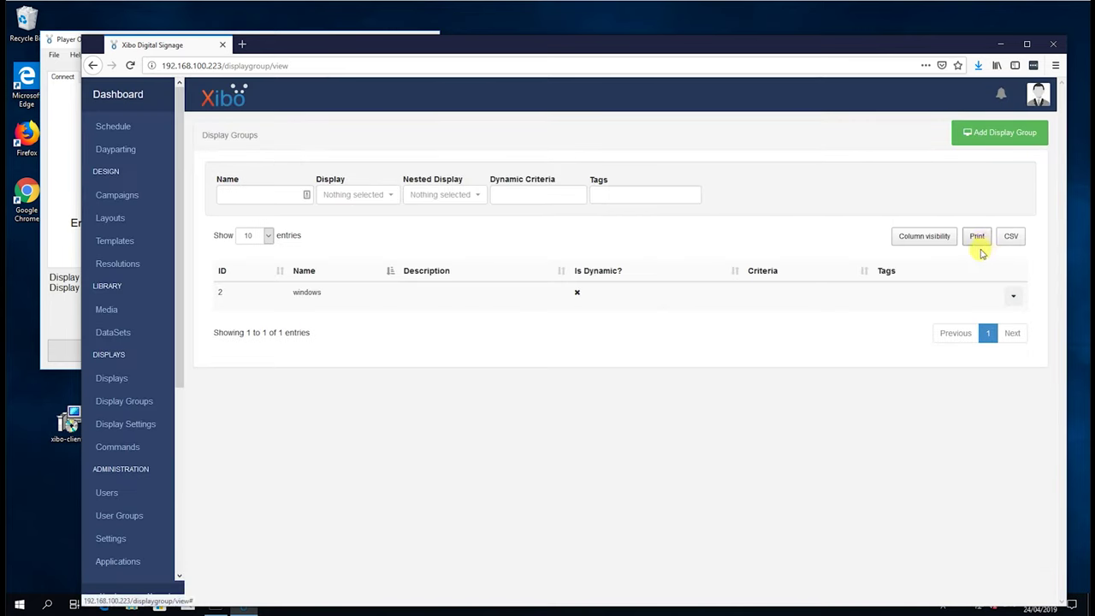
# Edit display DESKTOP-MF1BTF3 to authorise it and keep Default Layout as its layout
pyautogui.click(112, 378)
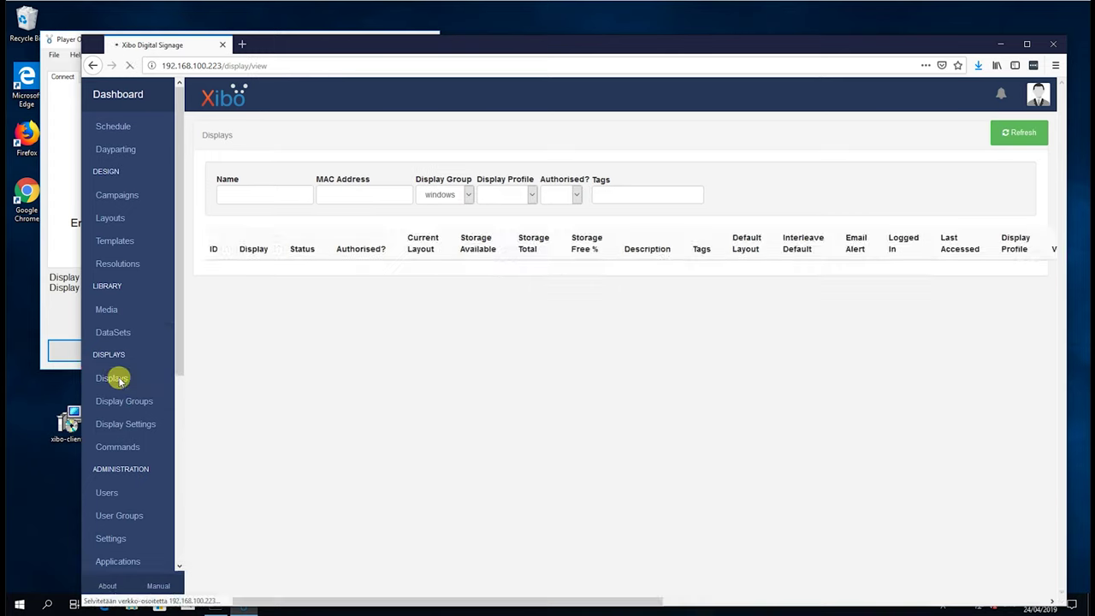
pyautogui.click(392, 291)
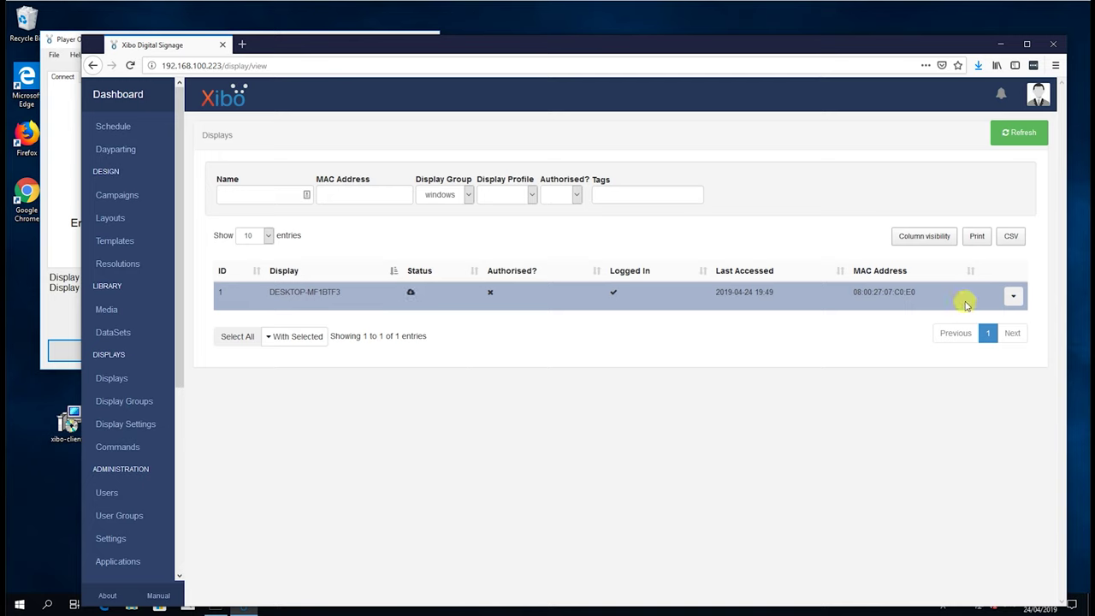
pyautogui.click(1013, 297)
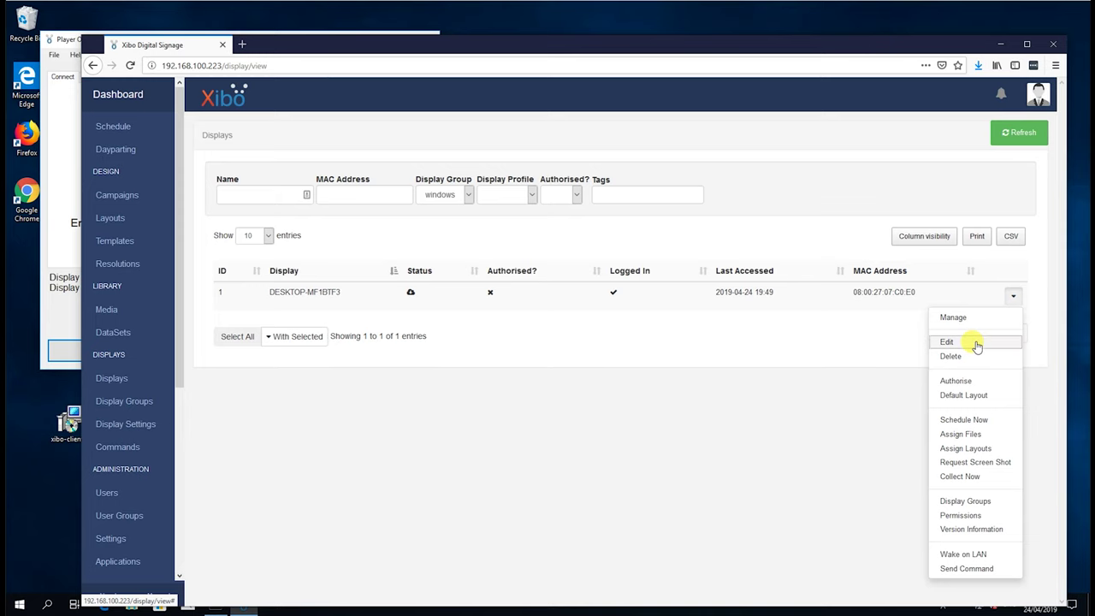
pyautogui.click(977, 344)
pyautogui.click(646, 228)
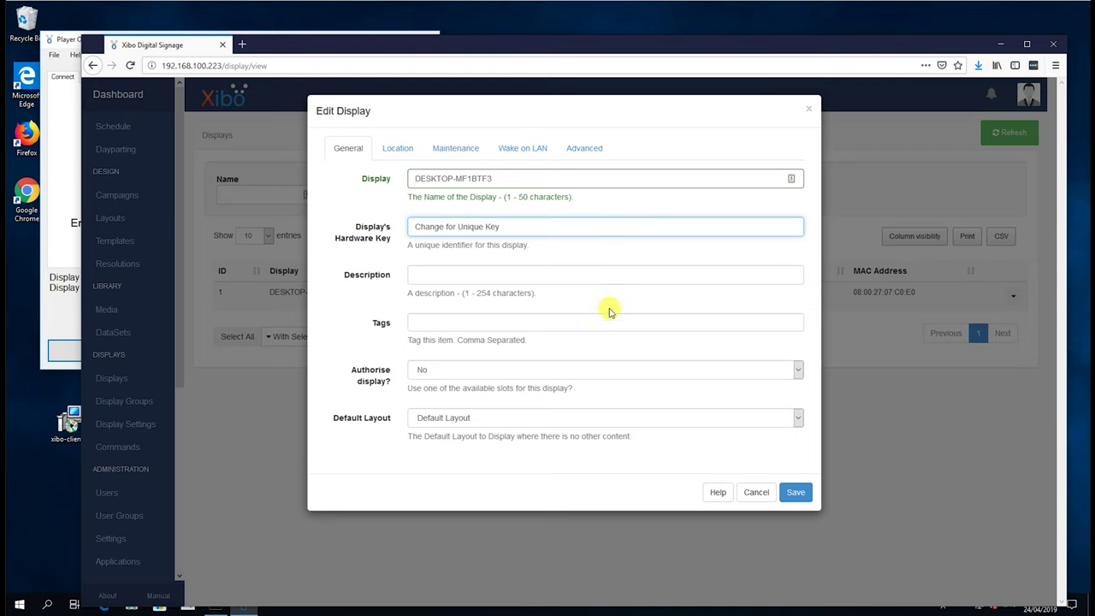
pyautogui.click(589, 374)
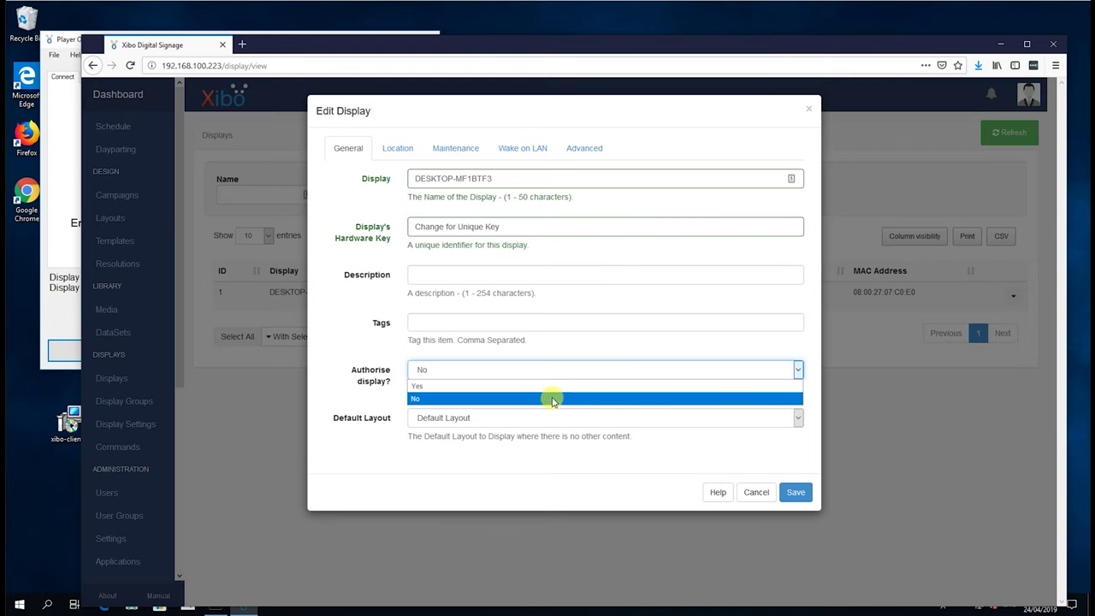
pyautogui.click(556, 387)
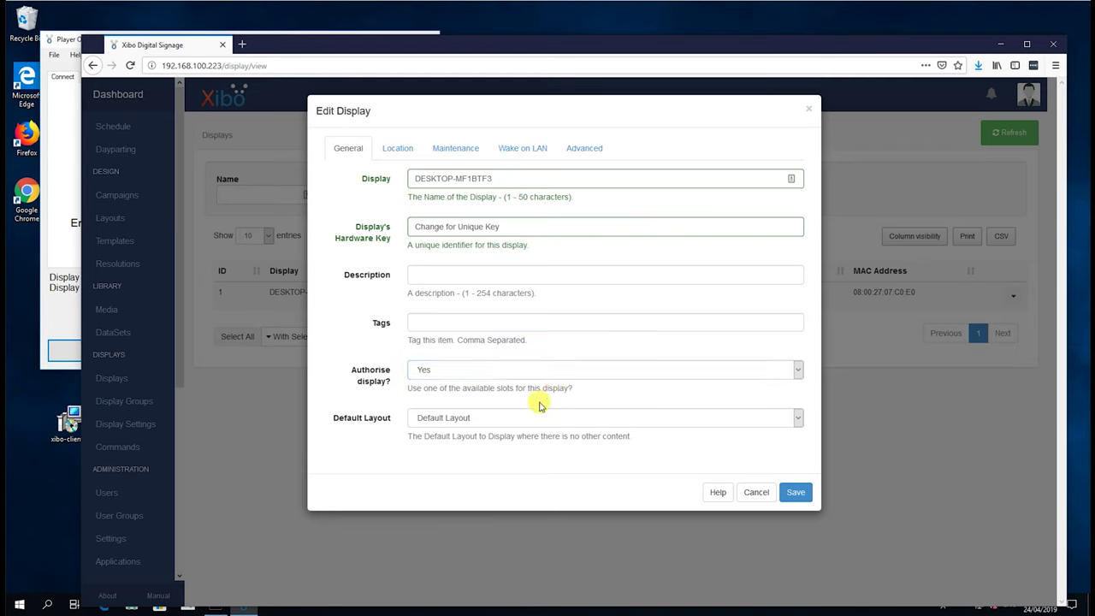
pyautogui.click(527, 418)
pyautogui.click(527, 418)
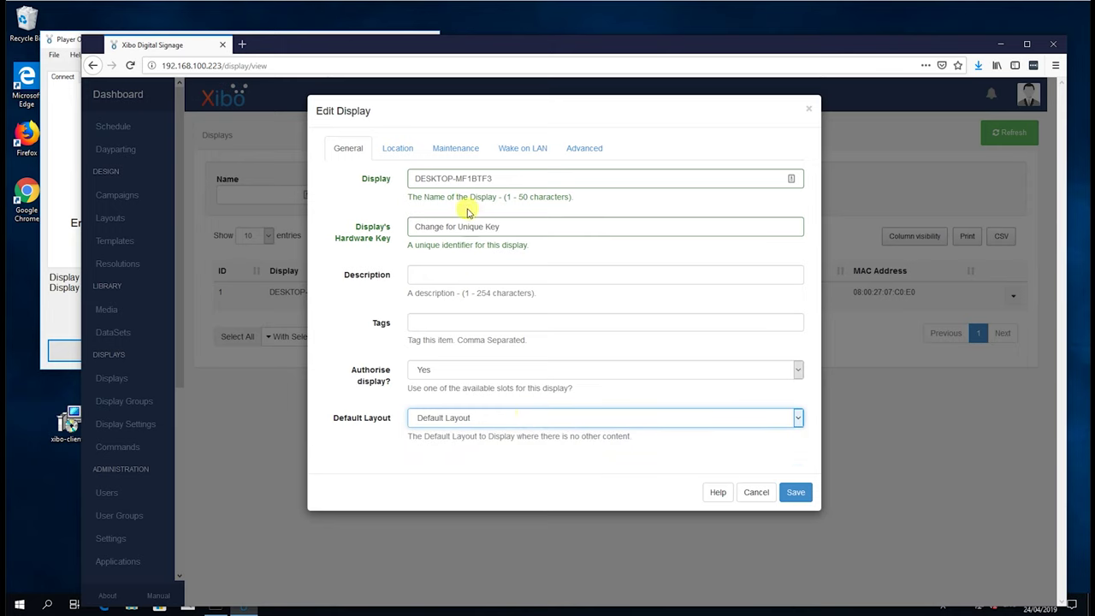
pyautogui.moveTo(542, 225); pyautogui.dragTo(393, 220)
pyautogui.write('h56hrt')
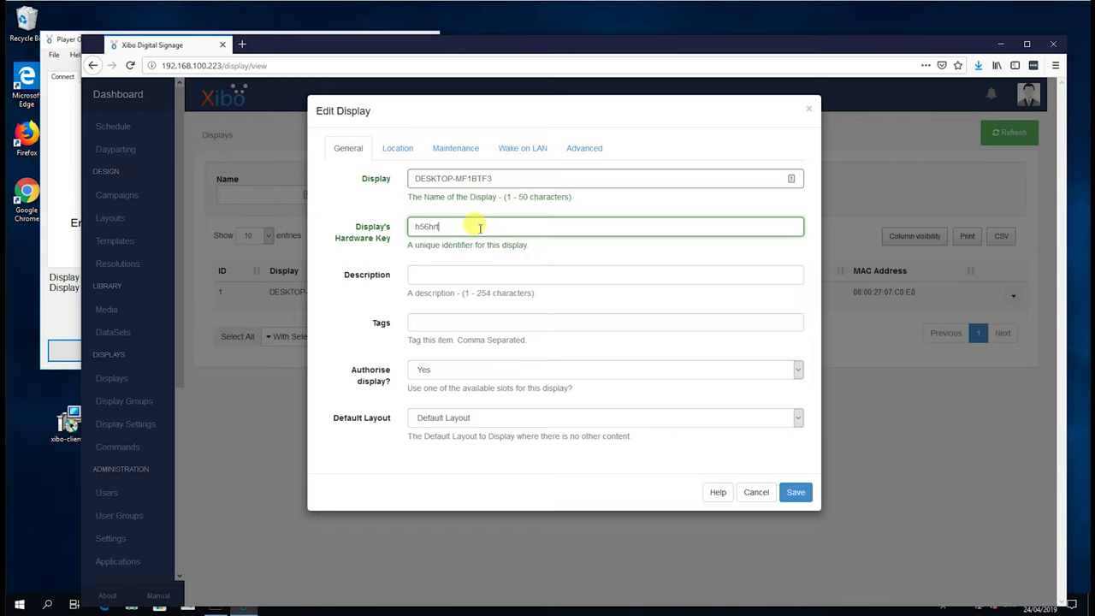
pyautogui.click(411, 148)
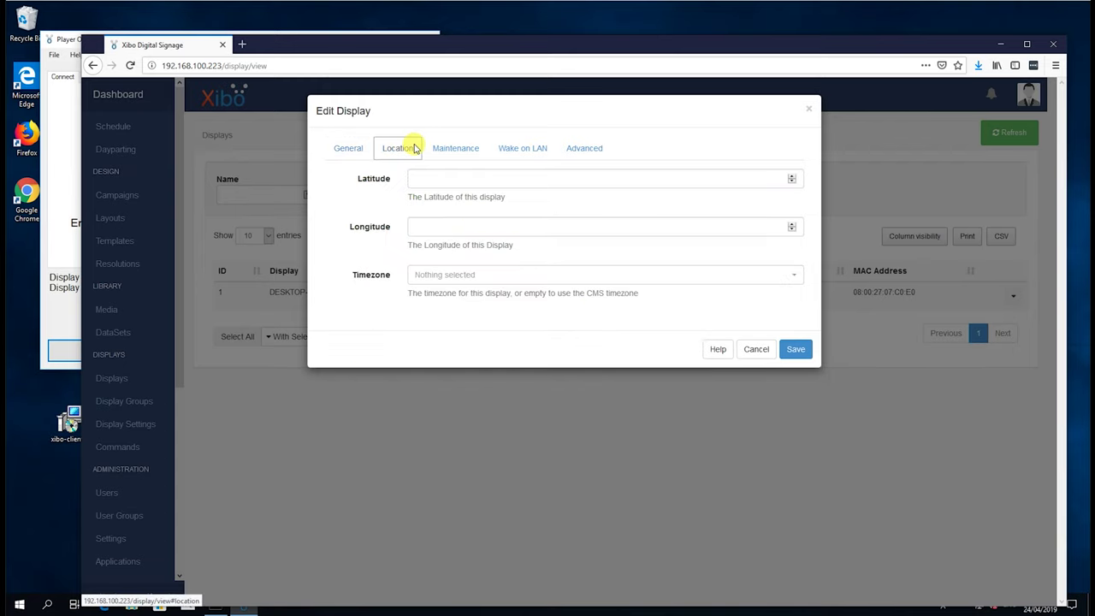
pyautogui.click(458, 154)
pyautogui.click(504, 153)
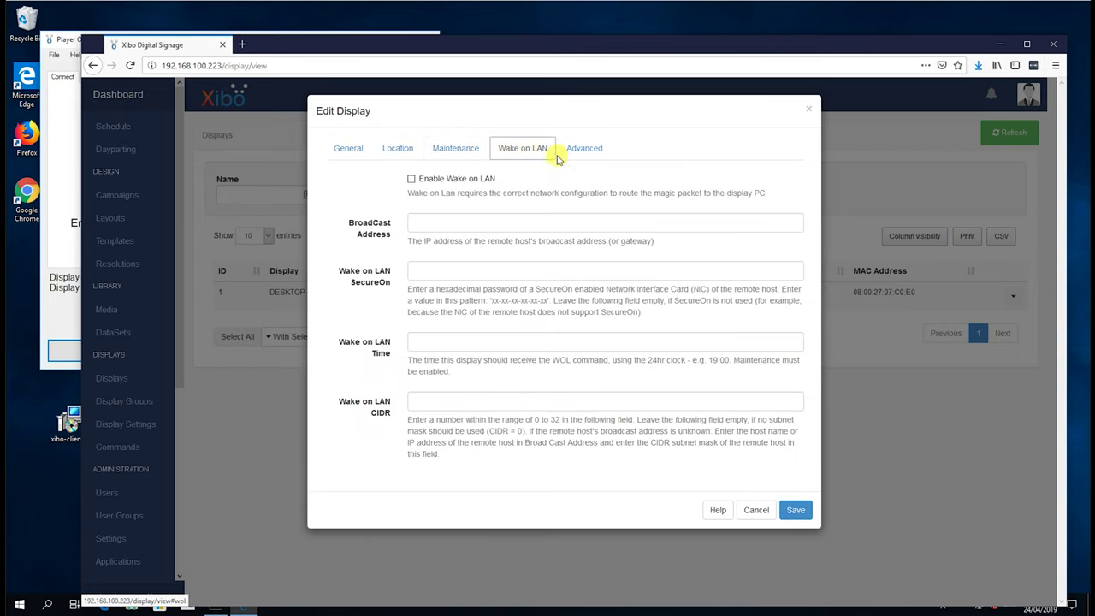
pyautogui.click(578, 150)
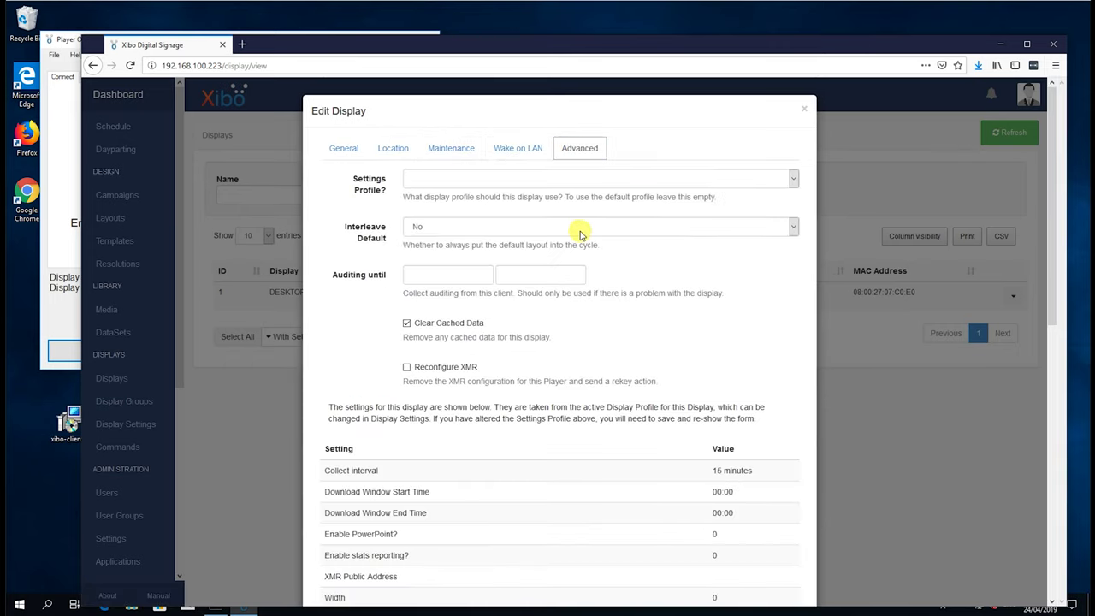
pyautogui.scroll(-5, 590, 256)
pyautogui.scroll(-2, 710, 385)
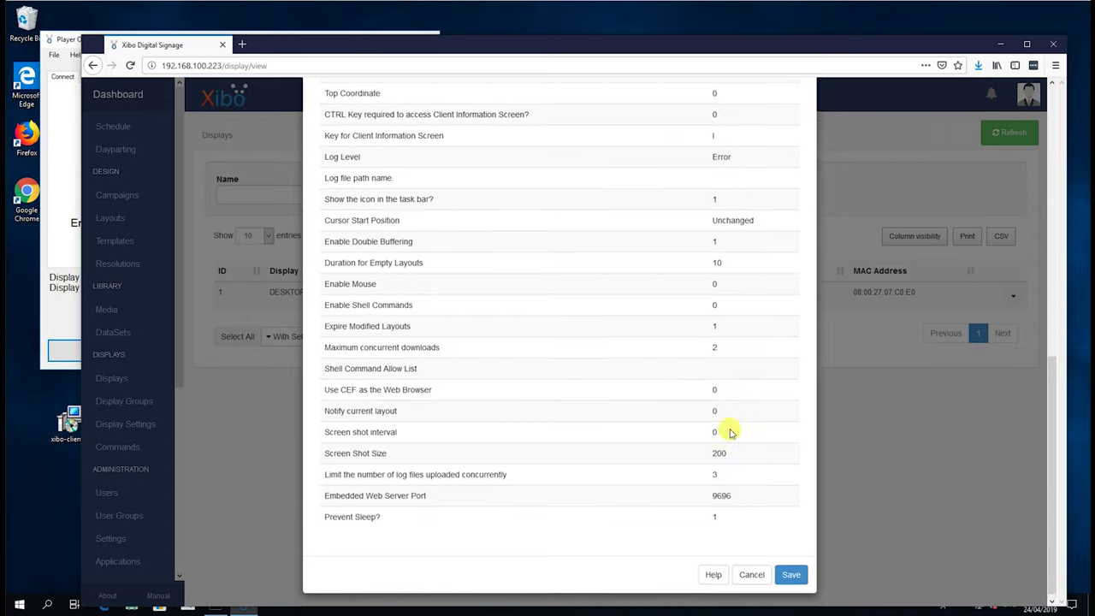
pyautogui.click(794, 575)
pyautogui.click(249, 296)
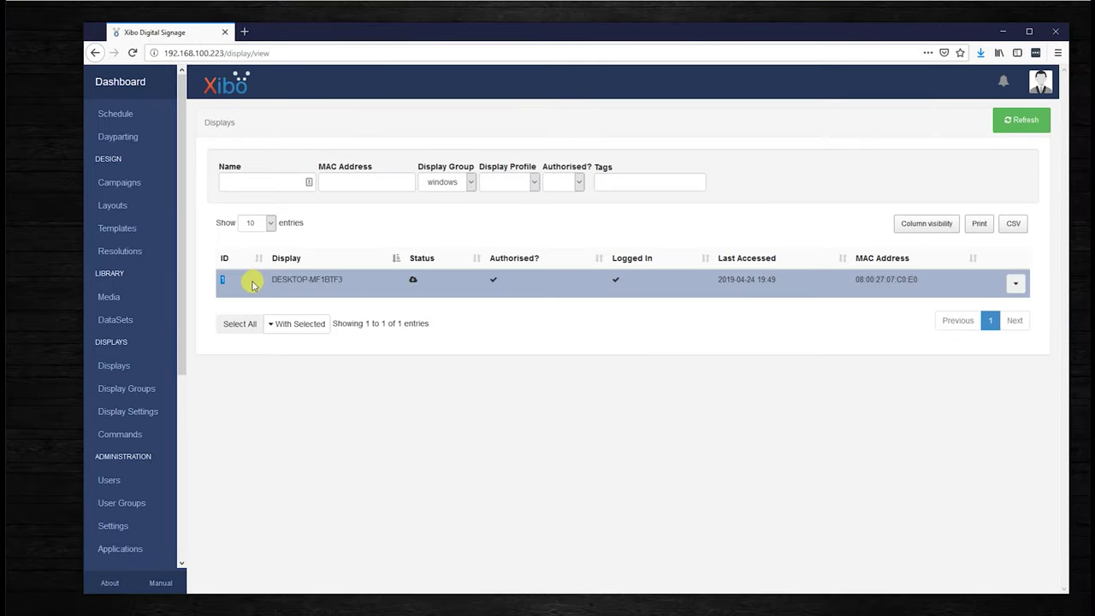
# Open Default Layout in the designer and show its main region's timeline with the 15-second Text item
pyautogui.click(142, 206)
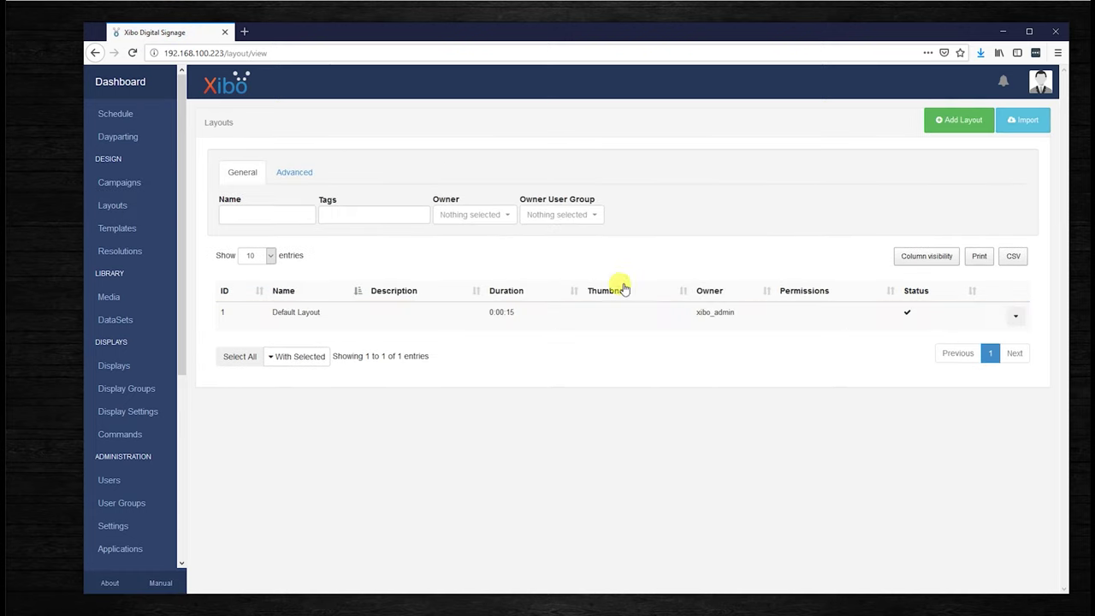
pyautogui.click(724, 320)
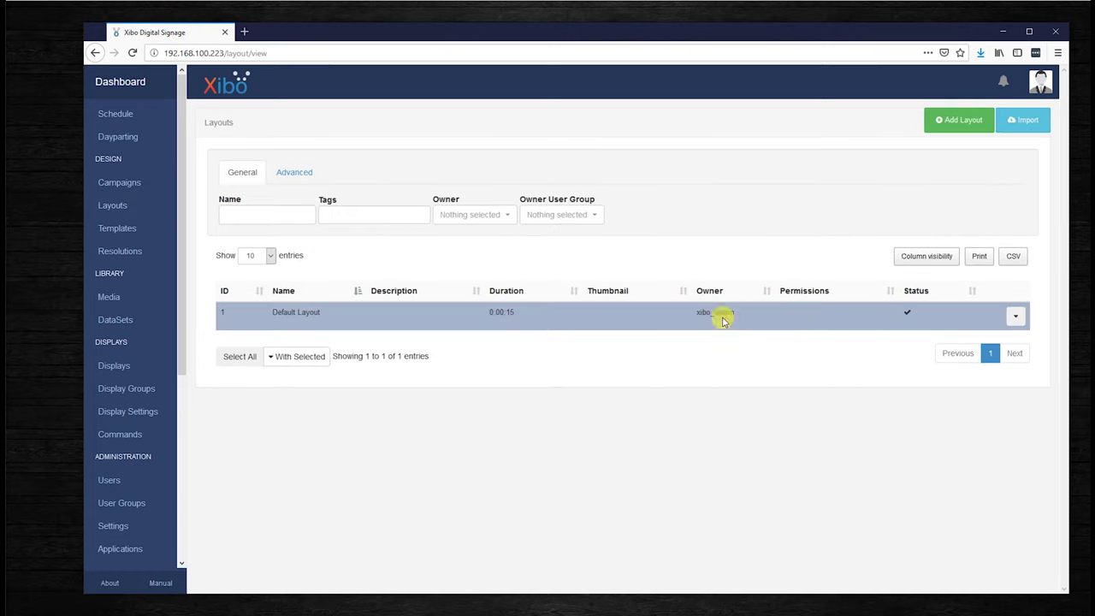
pyautogui.click(1014, 318)
pyautogui.click(1001, 339)
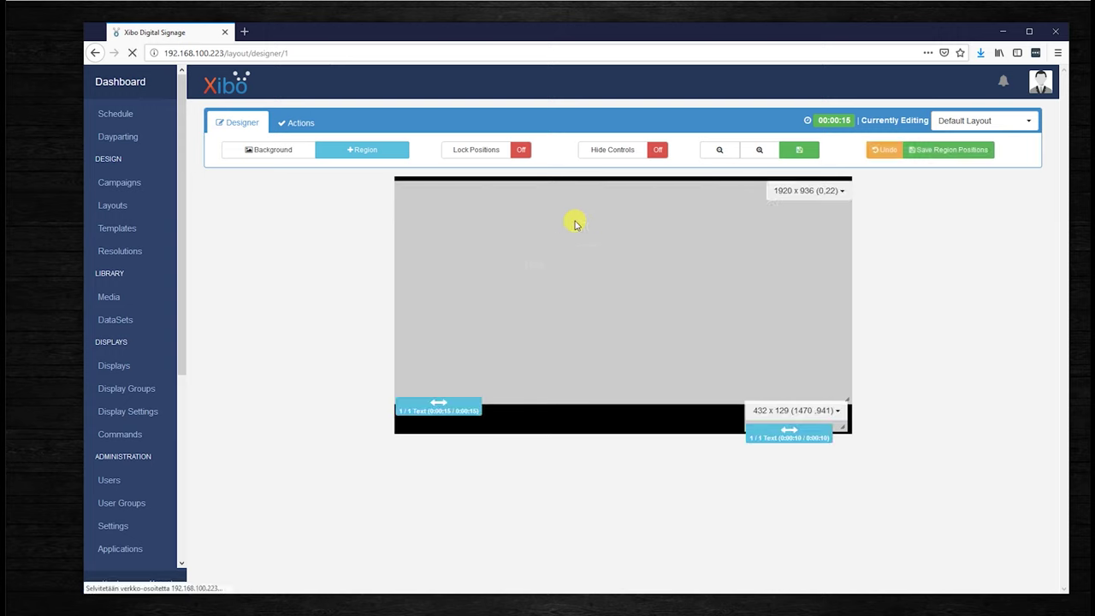
pyautogui.doubleClick(567, 209)
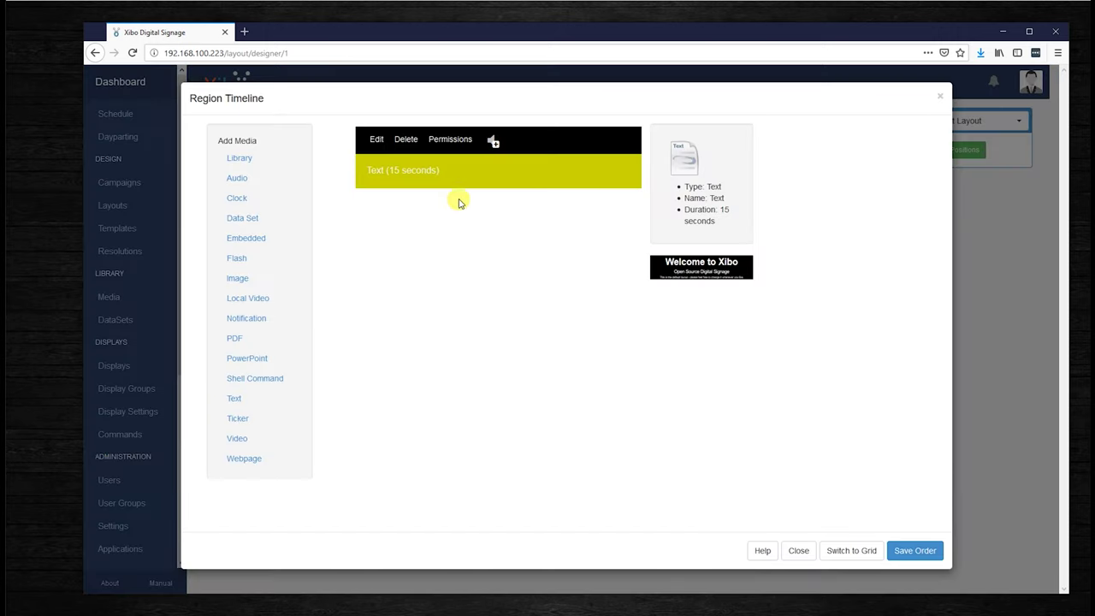
# Change the Text item's heading from 'Welcome to Xibo' to 'Xibo on WINDOWS'
pyautogui.click(375, 139)
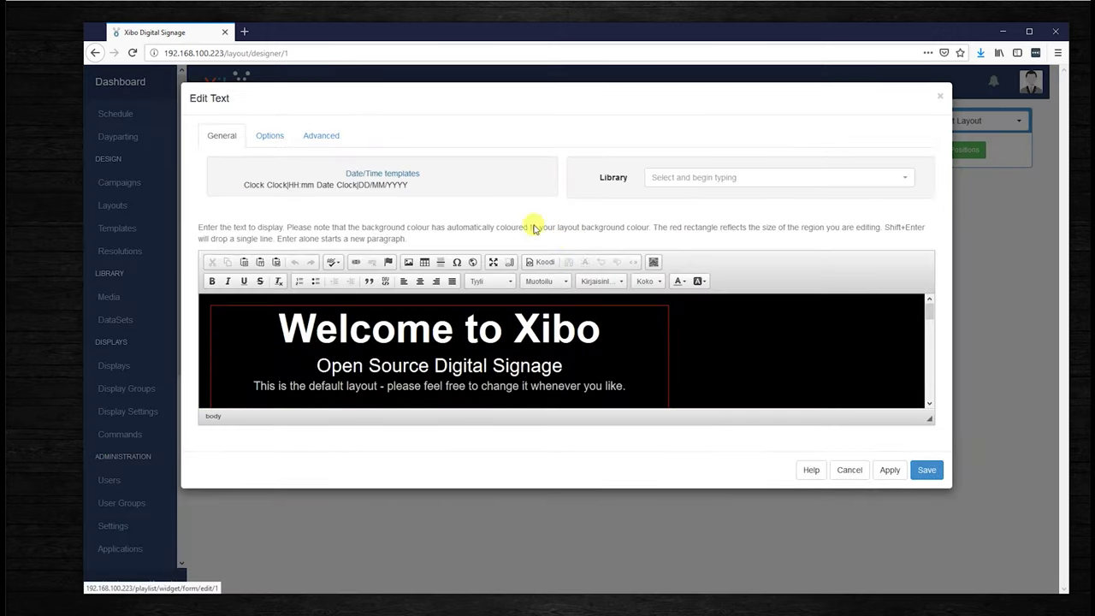
pyautogui.click(425, 320)
pyautogui.scroll(-5, 500, 337)
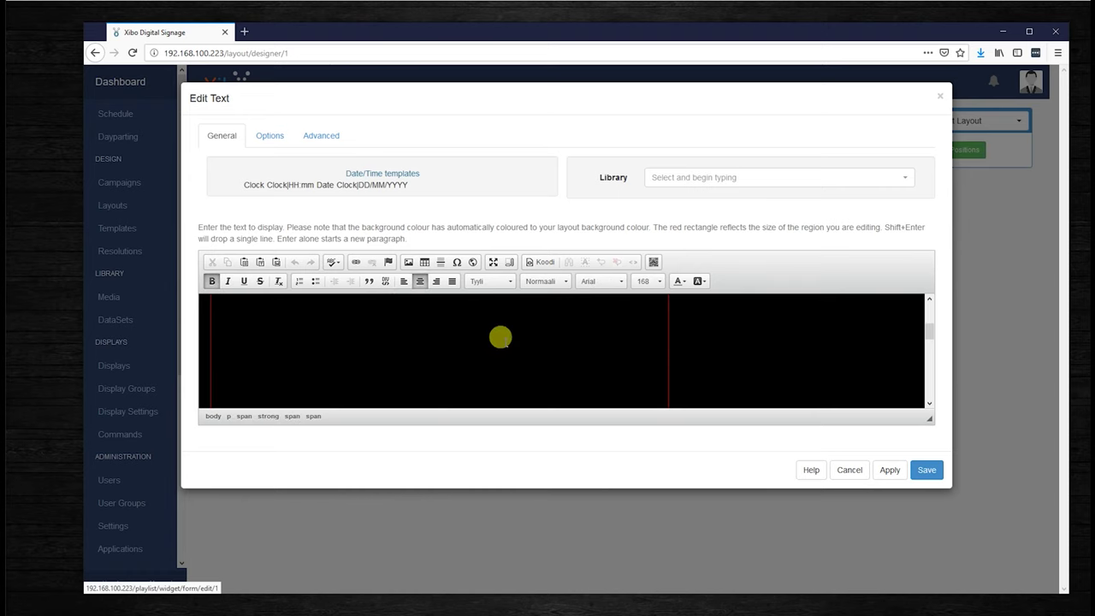
pyautogui.scroll(5, 500, 338)
pyautogui.moveTo(643, 389); pyautogui.dragTo(256, 330)
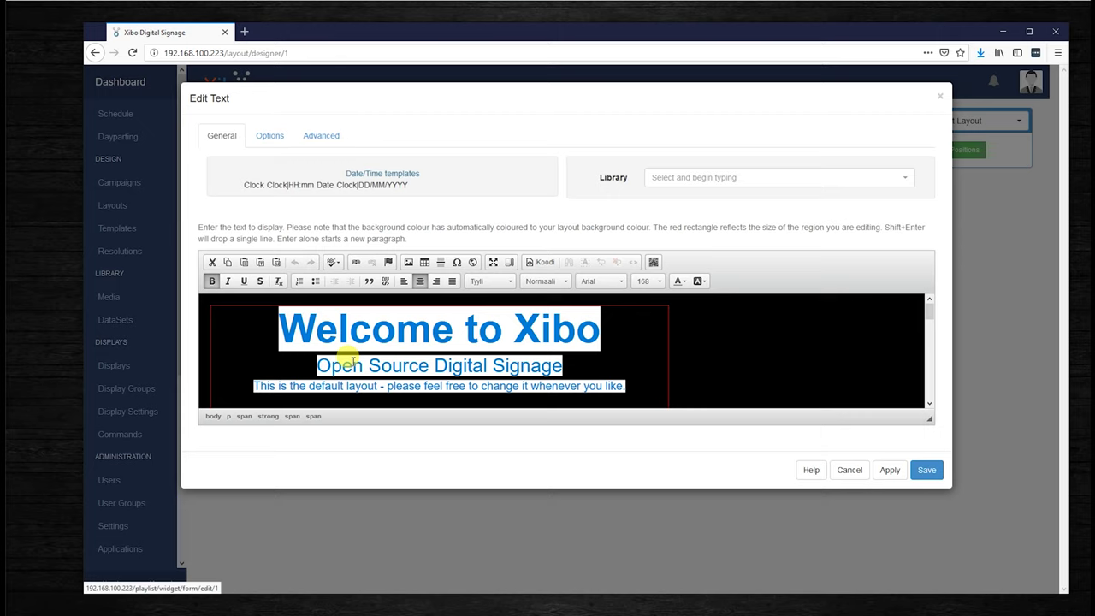
pyautogui.press('Delete')
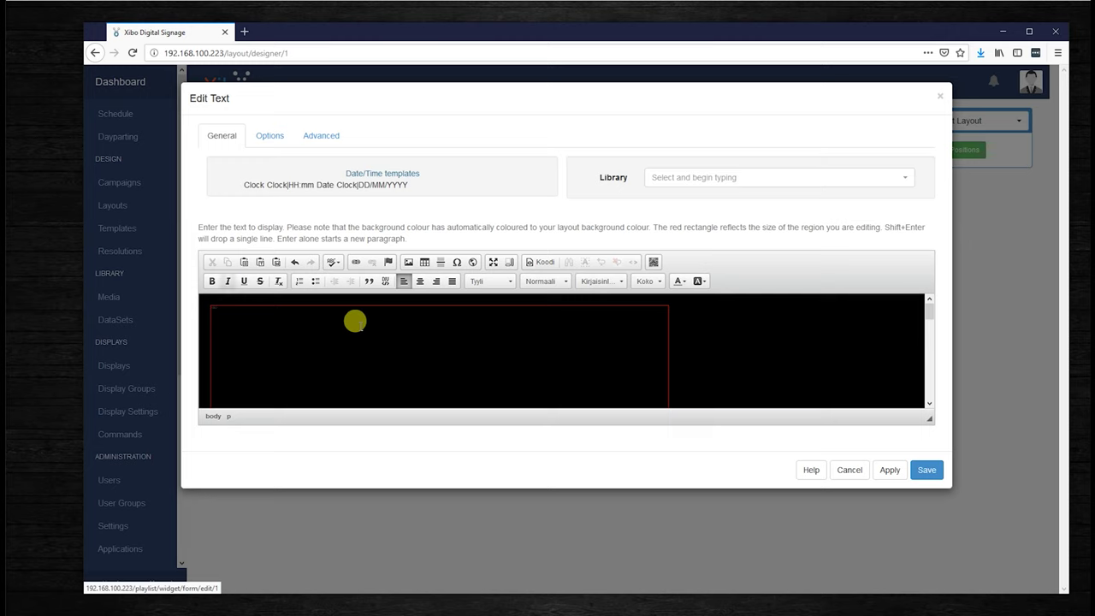
pyautogui.hotkey('ctrl', 'z')
pyautogui.click(394, 333)
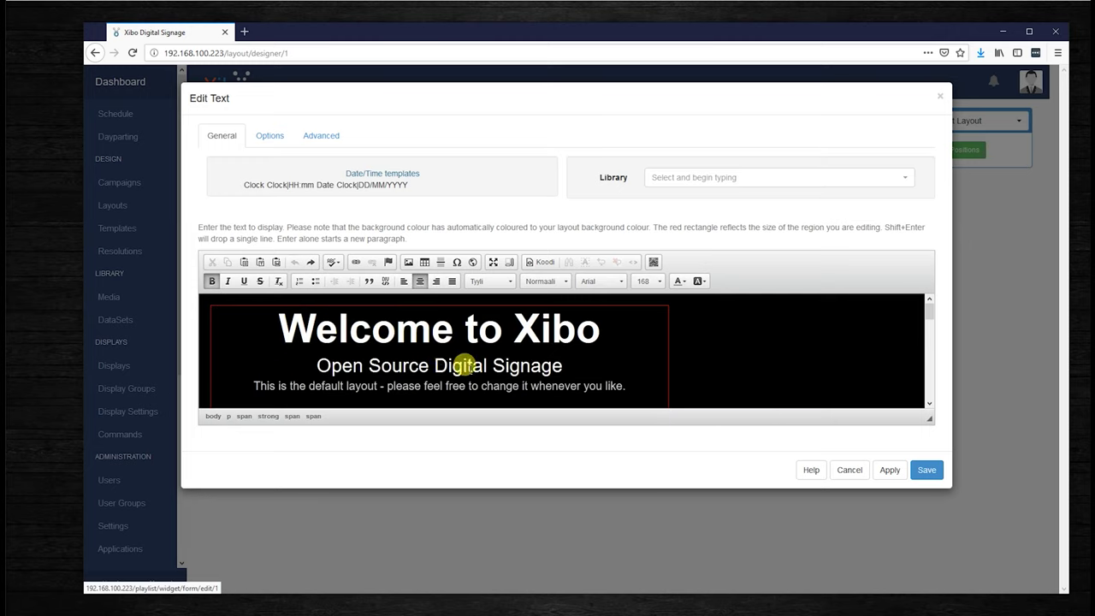
pyautogui.press('Delete')
pyautogui.press('Delete')
pyautogui.press('Delete')
pyautogui.press('Delete')
pyautogui.press('Delete')
pyautogui.press('Delete')
pyautogui.press('Delete')
pyautogui.press('Delete')
pyautogui.press('Delete')
pyautogui.press('Delete')
pyautogui.press('Delete')
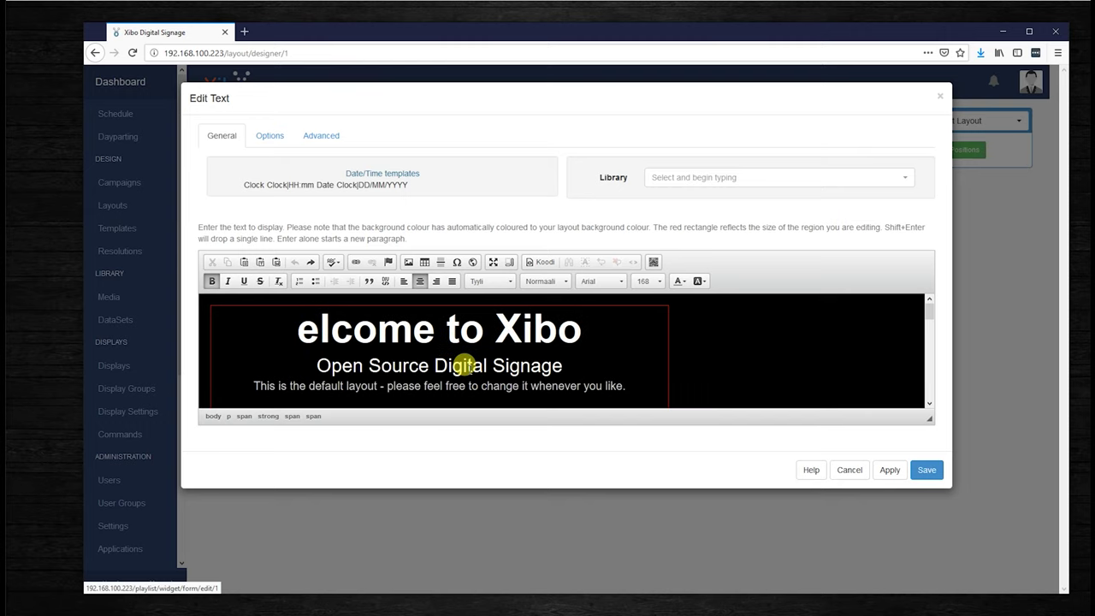
pyautogui.press('Delete')
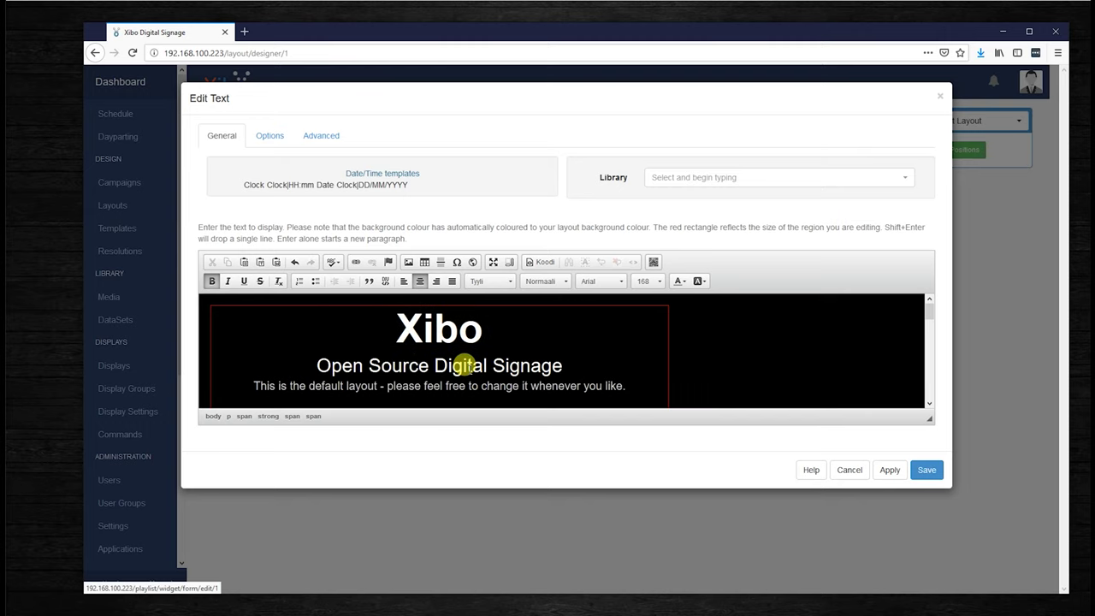
pyautogui.write('on WINDOWS')
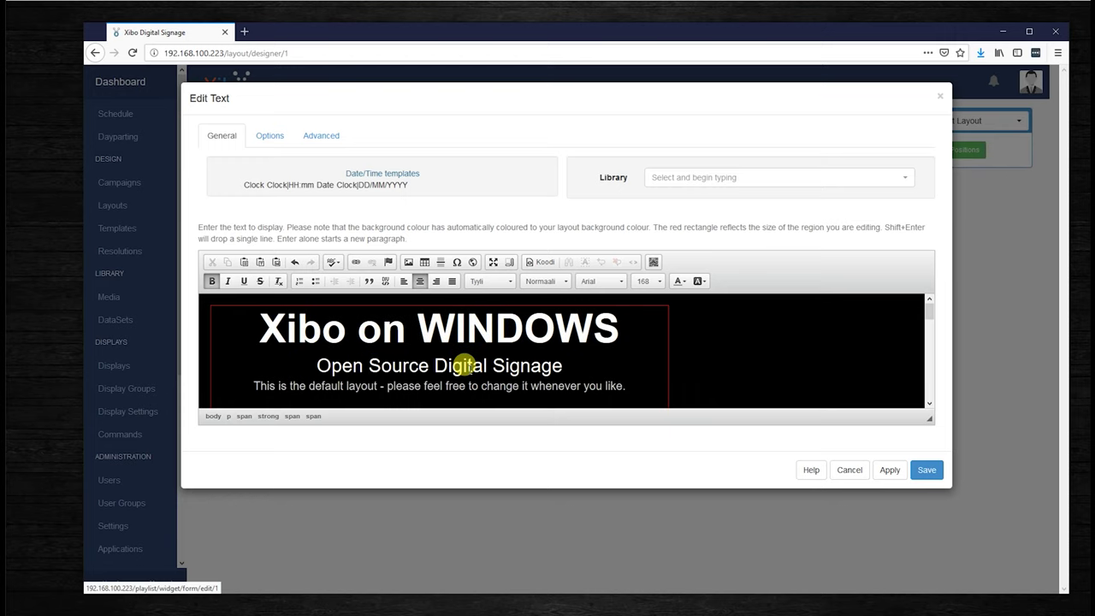
# Delete the default-layout sentence on the third line and save the edited text
pyautogui.hotkey('shift', 'Down')
pyautogui.hotkey('shift', 'Down')
pyautogui.click(463, 365)
pyautogui.press('End')
pyautogui.hotkey('shift', 'Down')
pyautogui.hotkey('shift', 'End')
pyautogui.press('Delete')
pyautogui.click(463, 365)
pyautogui.click(927, 469)
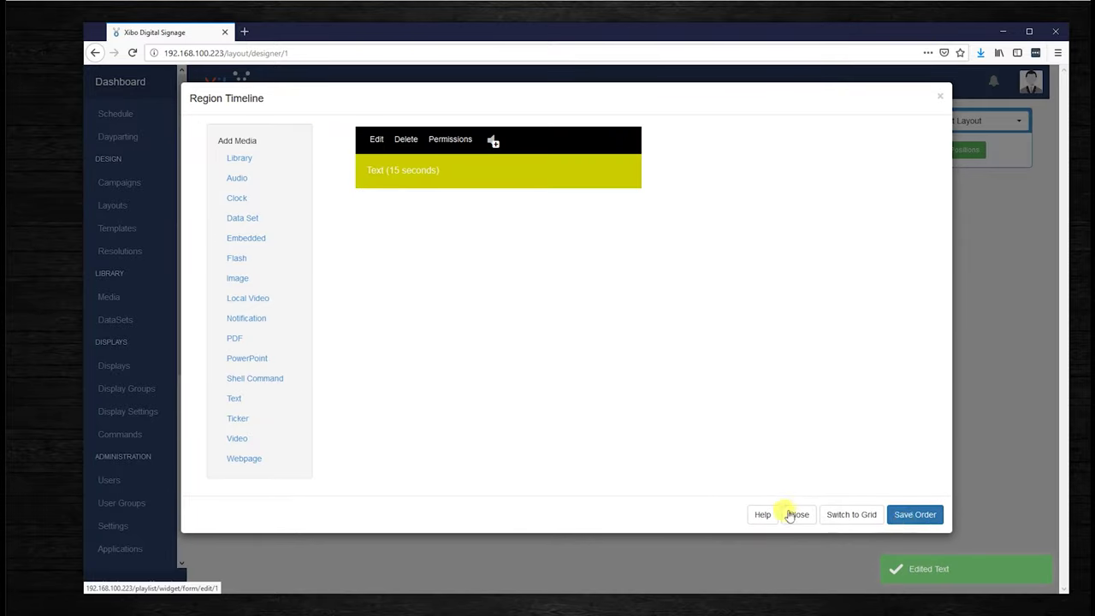
# Close the region timeline and save the Default Layout as the template 'Default Layout Template'
pyautogui.click(797, 514)
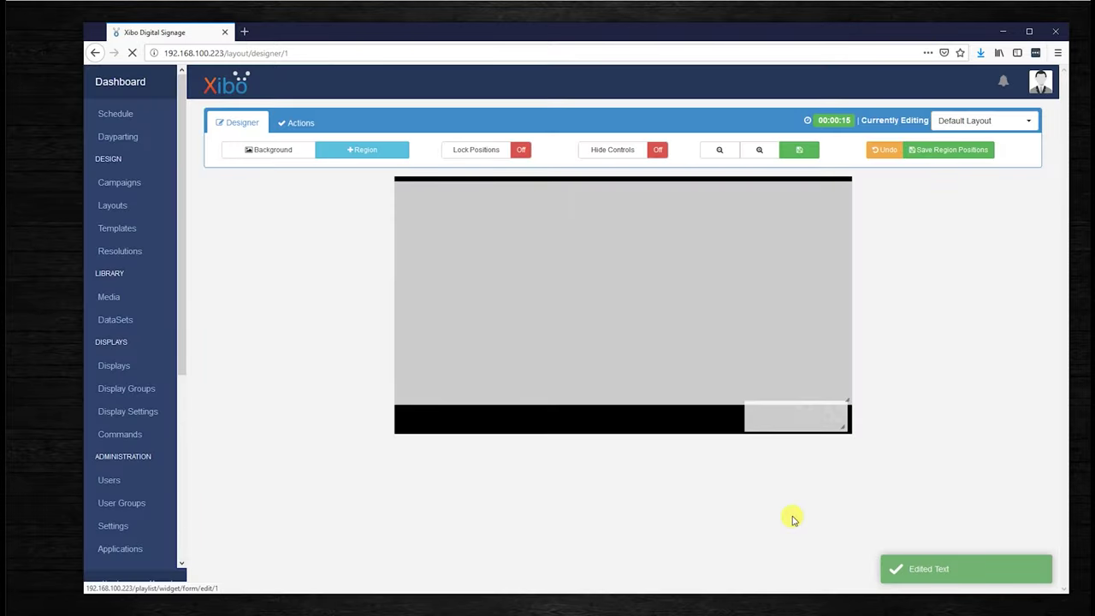
pyautogui.click(296, 123)
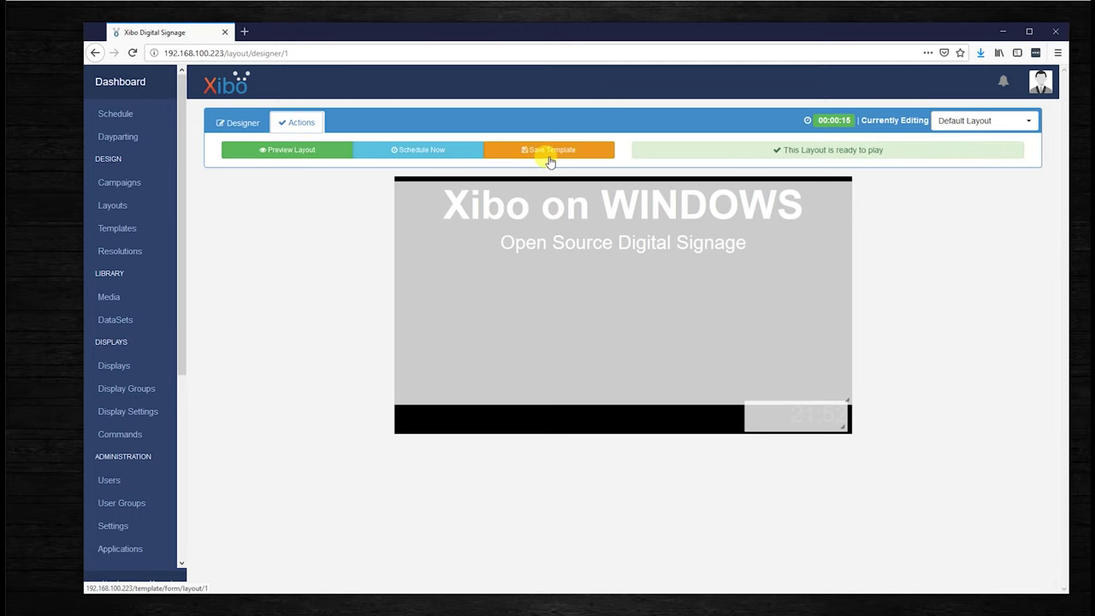
pyautogui.click(548, 152)
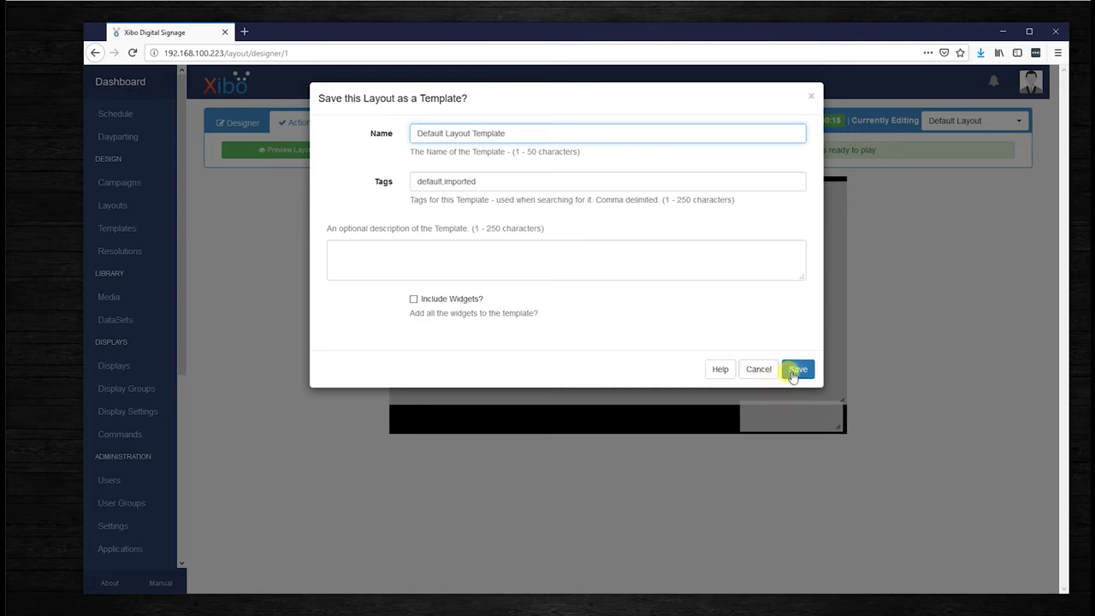
pyautogui.click(797, 370)
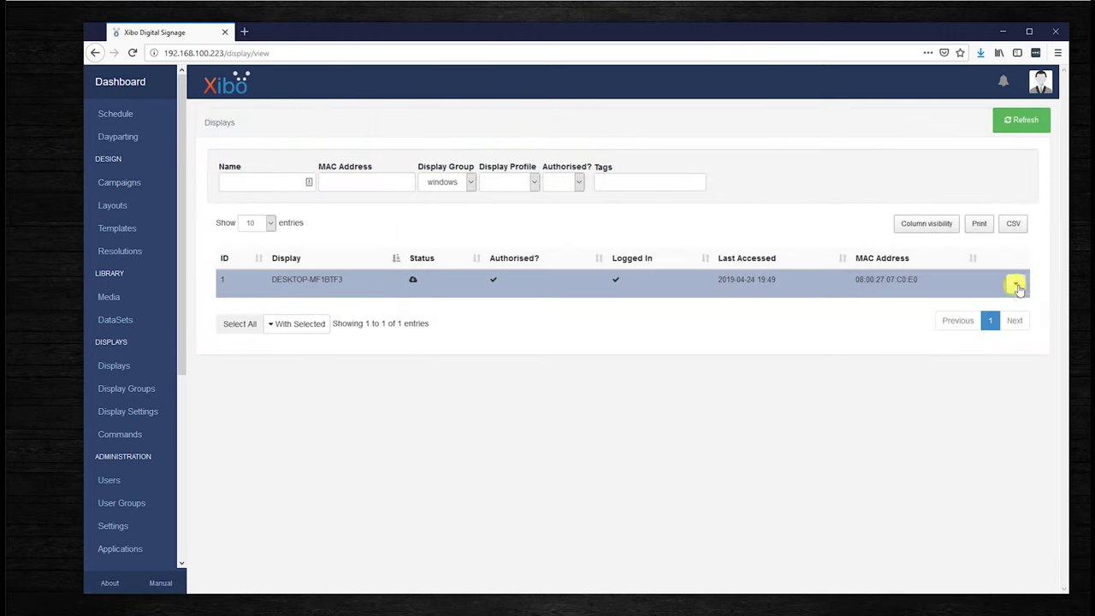
# Add Default Layout to display DESKTOP-MF1BTF3's assigned layouts and save the assignment
pyautogui.click(1015, 285)
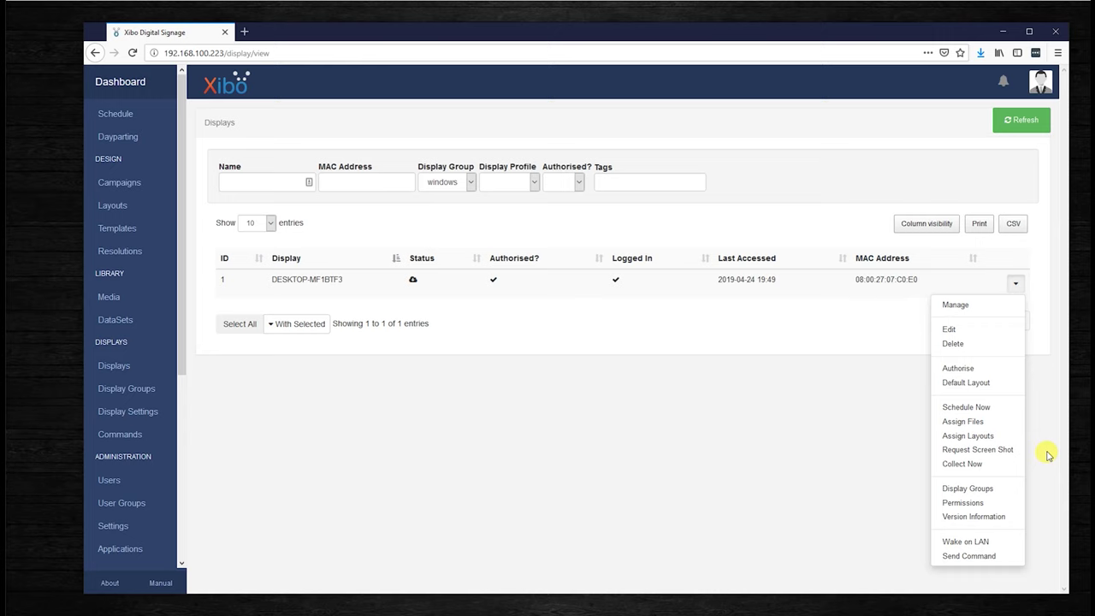
pyautogui.click(968, 436)
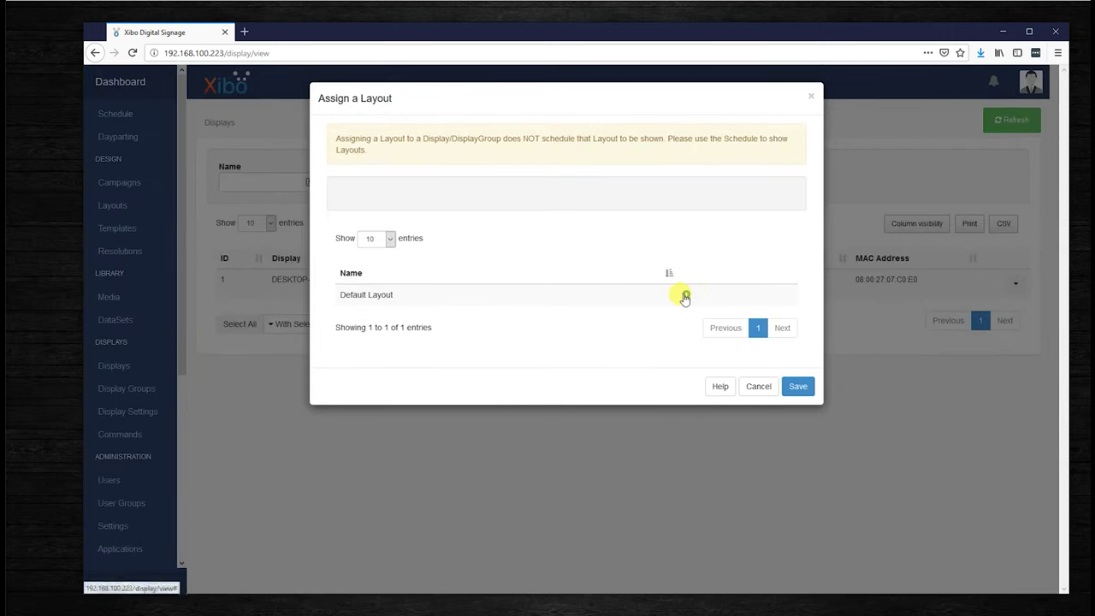
pyautogui.click(686, 294)
pyautogui.click(797, 399)
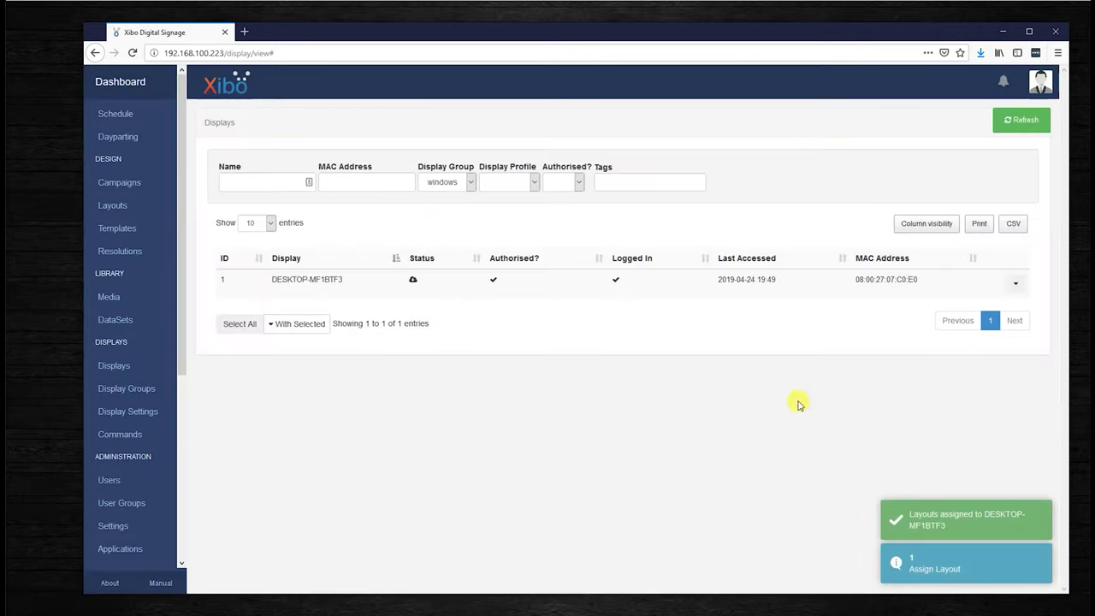